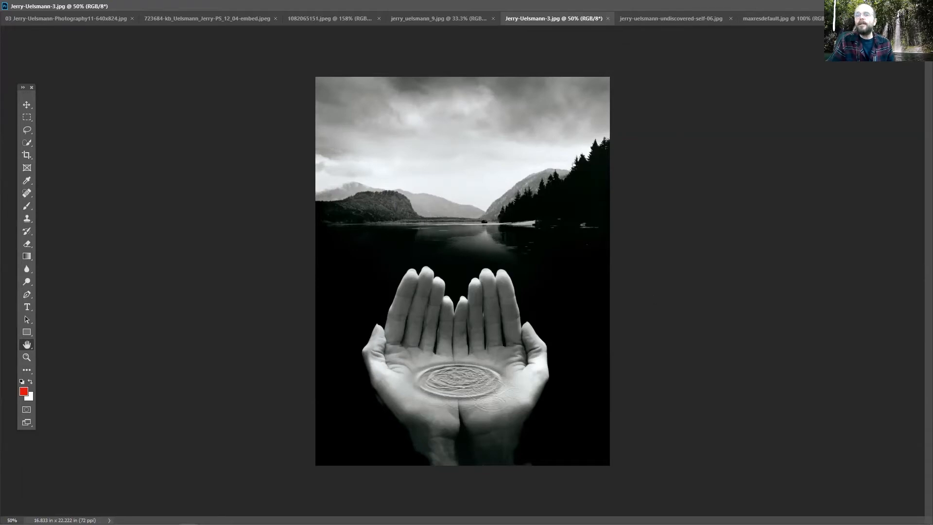
Step: Restore the maximized window of reference photos to a smaller size and close it
{"action": "left_click", "coordinate": [903, 6]}
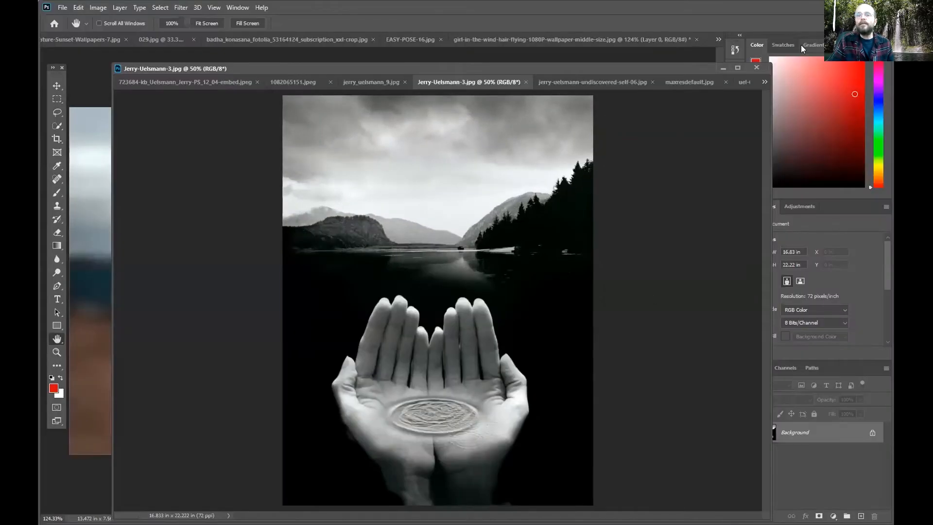
{"action": "left_click", "coordinate": [757, 67]}
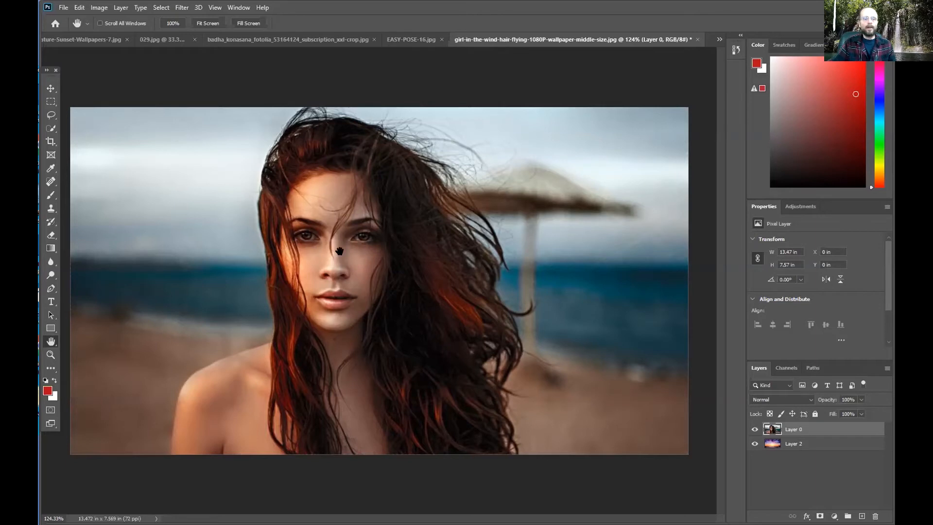
Step: Toggle the visibility of the portrait layer, Layer 0, to compare it with the sunset layer beneath
{"action": "left_click", "coordinate": [755, 429]}
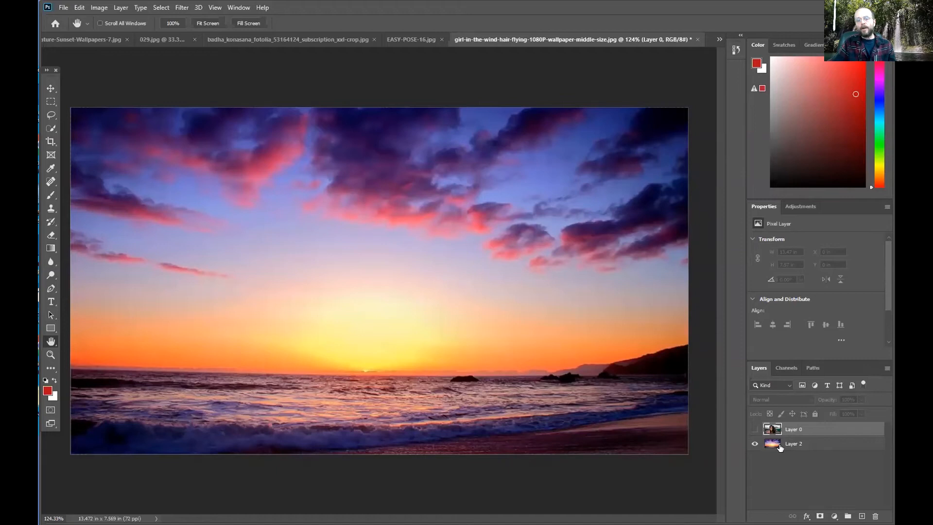
{"action": "left_click", "coordinate": [754, 429]}
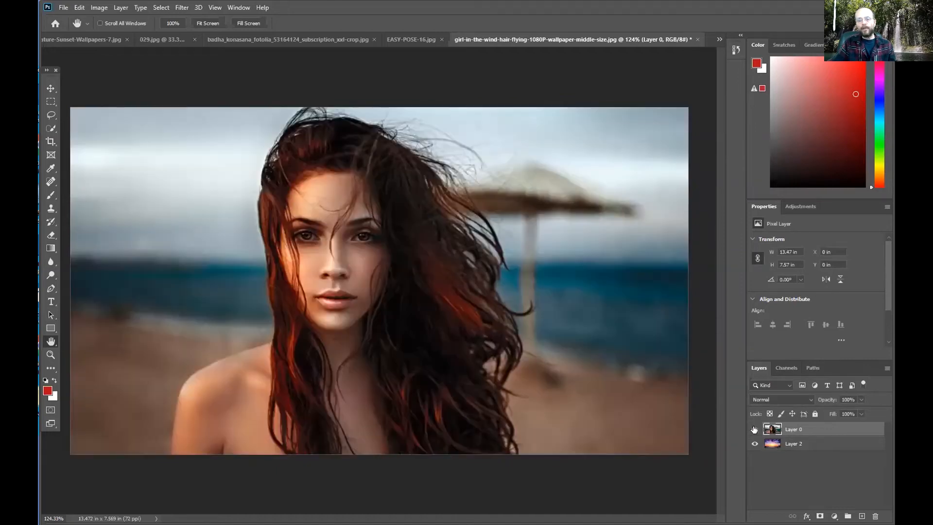
{"action": "left_click", "coordinate": [755, 429]}
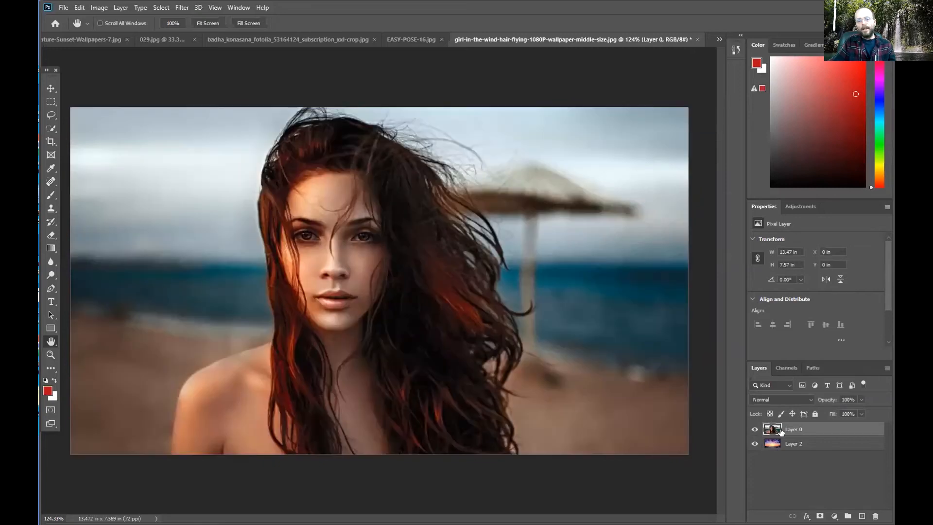
{"action": "left_click", "coordinate": [754, 429]}
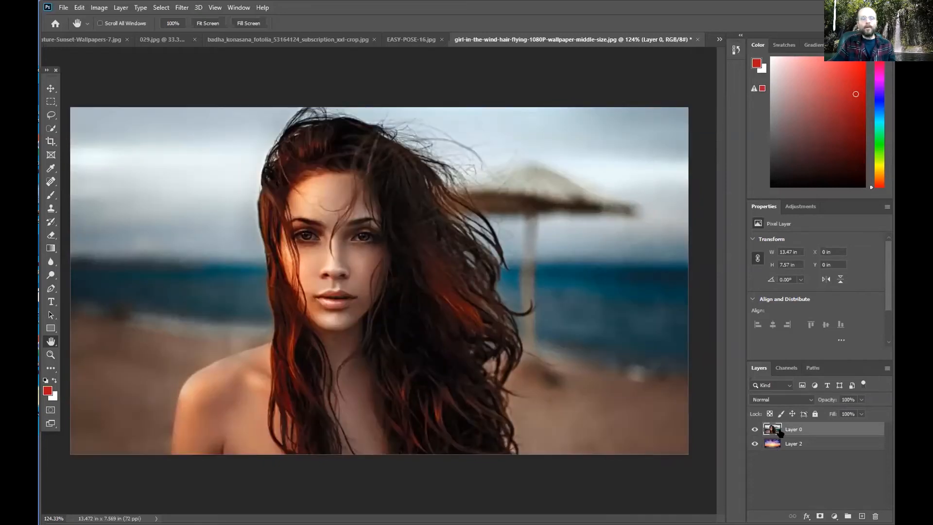
{"action": "left_click", "coordinate": [50, 128]}
{"action": "left_click_drag", "start_coordinate": [49, 127], "coordinate": [73, 129]}
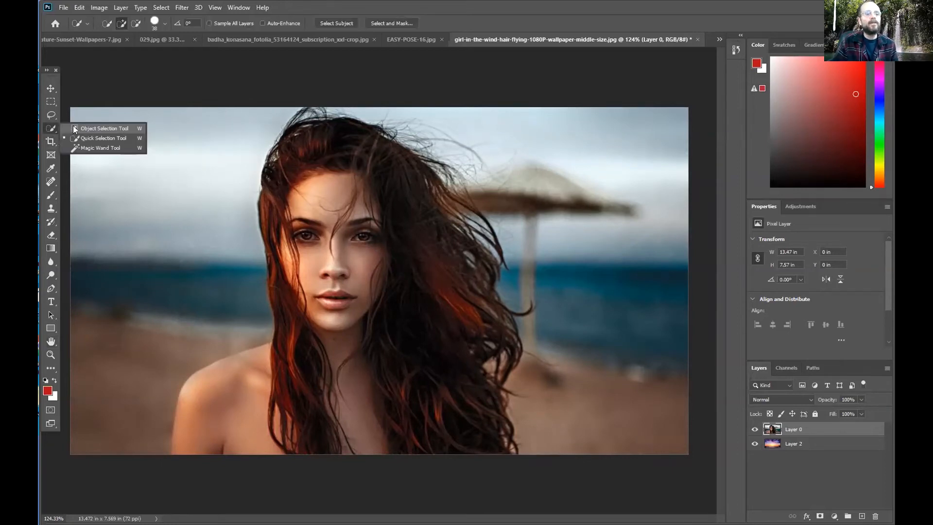
{"action": "left_click", "coordinate": [48, 128]}
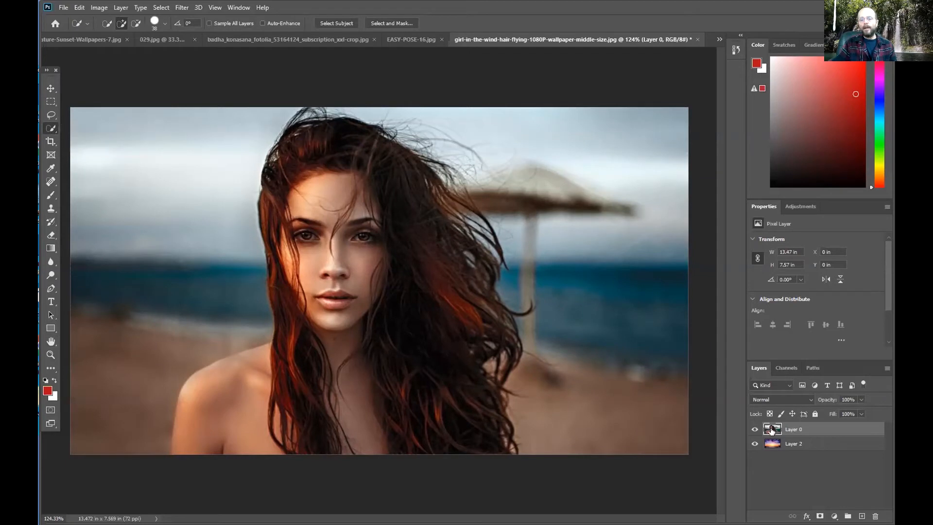
Step: Hide the sunset layer, Layer 2, and briefly toggle the portrait layer off and back on
{"action": "left_click", "coordinate": [754, 444]}
{"action": "left_click", "coordinate": [755, 429]}
{"action": "left_click", "coordinate": [754, 430]}
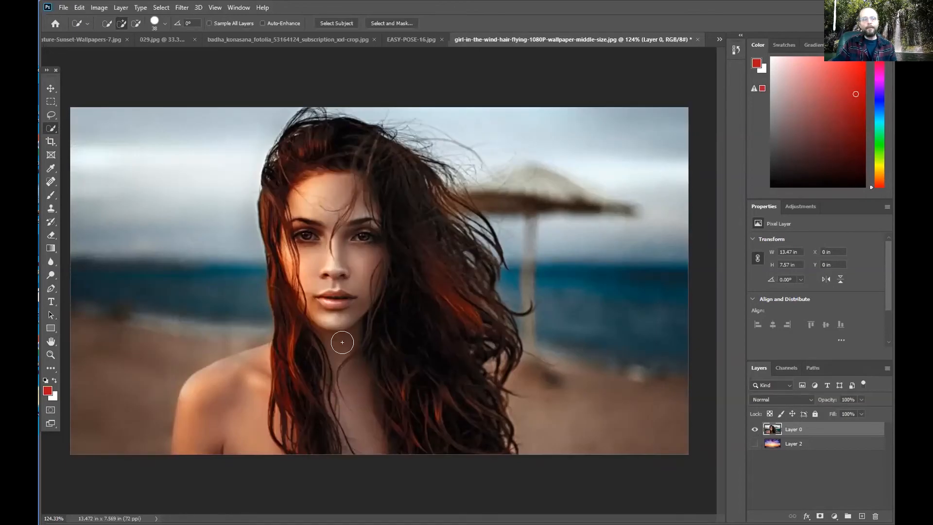
Step: Draw a rectangular selection about 1.78 by 3.1 in over the woman's face, and drop it
{"action": "left_click", "coordinate": [51, 102]}
{"action": "left_click_drag", "start_coordinate": [318, 191], "coordinate": [400, 332]}
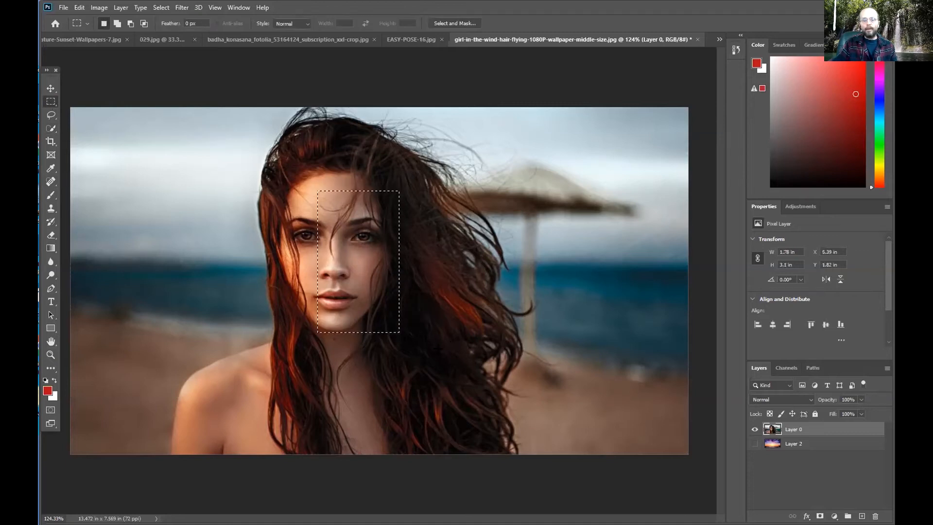
{"action": "left_click", "coordinate": [489, 297]}
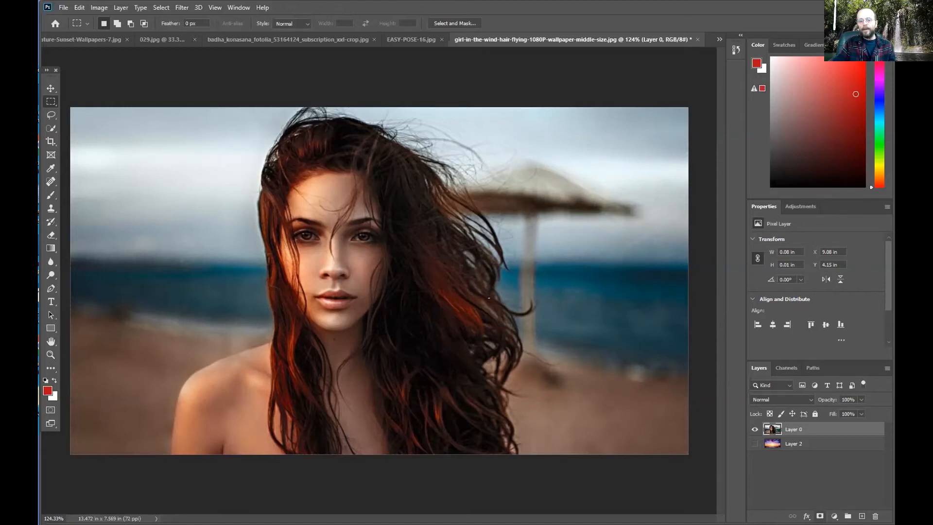
{"action": "left_click", "coordinate": [121, 8]}
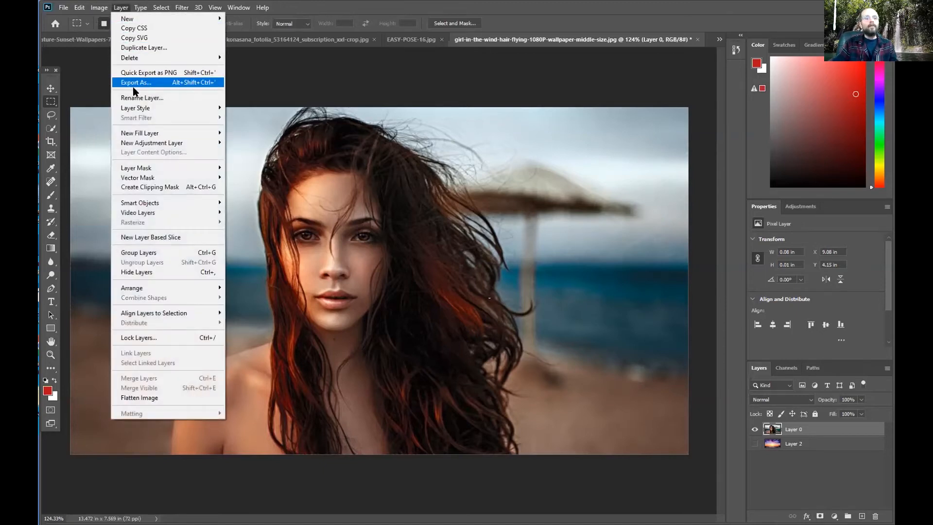
{"action": "left_click", "coordinate": [148, 169]}
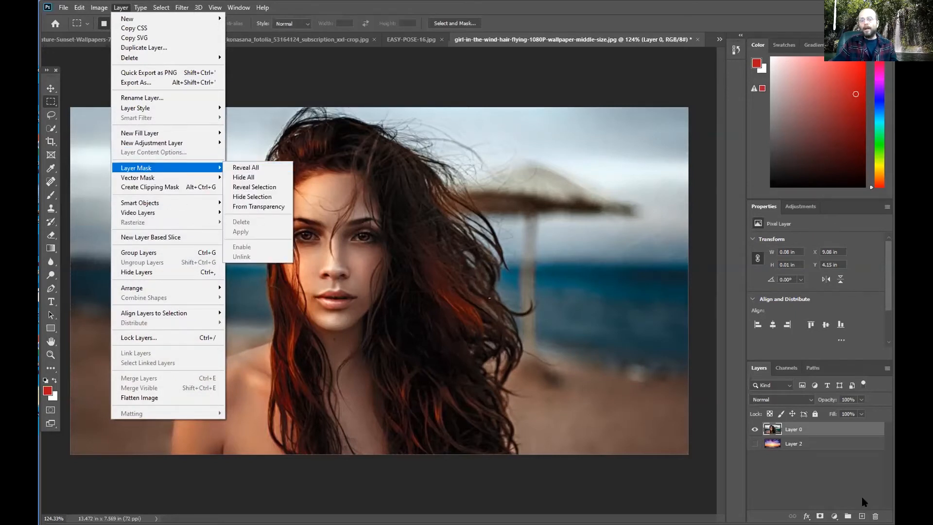
{"action": "left_click", "coordinate": [822, 488]}
{"action": "left_click", "coordinate": [823, 492]}
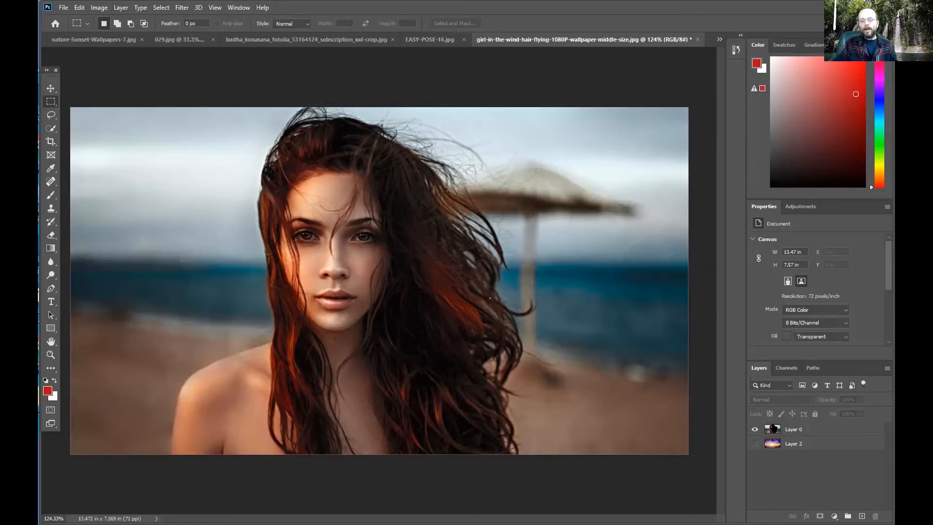
Step: Try adding a black mask that hides everything on the portrait layer, and undo it
{"action": "left_click", "coordinate": [773, 430]}
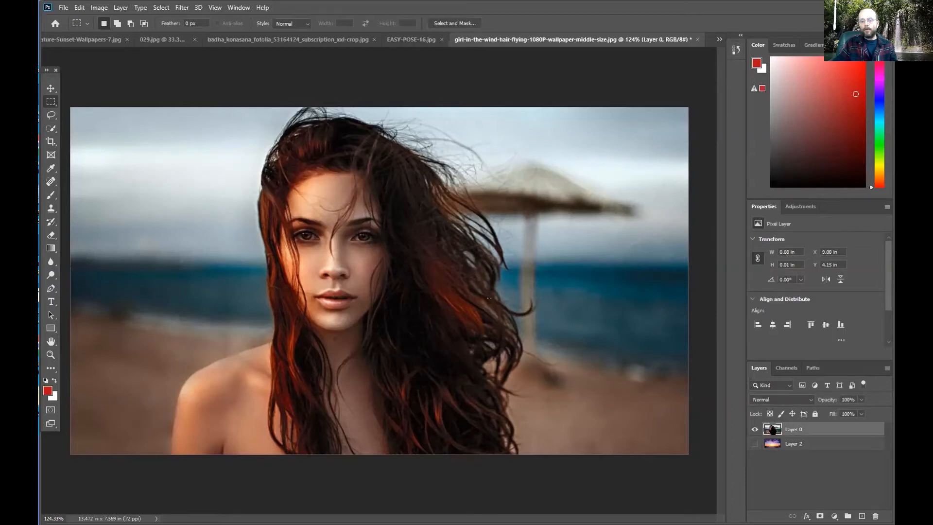
{"action": "left_click", "coordinate": [820, 515], "text": "alt"}
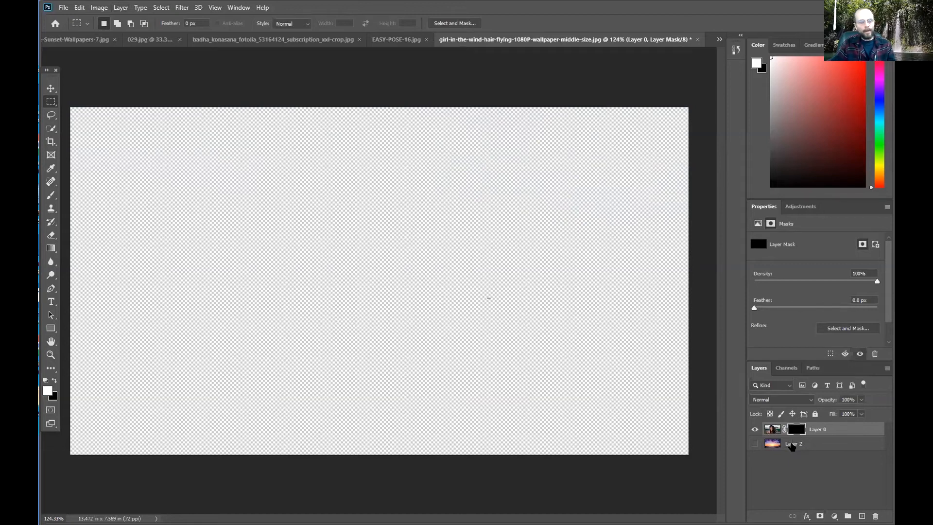
{"action": "key", "text": "ctrl+z"}
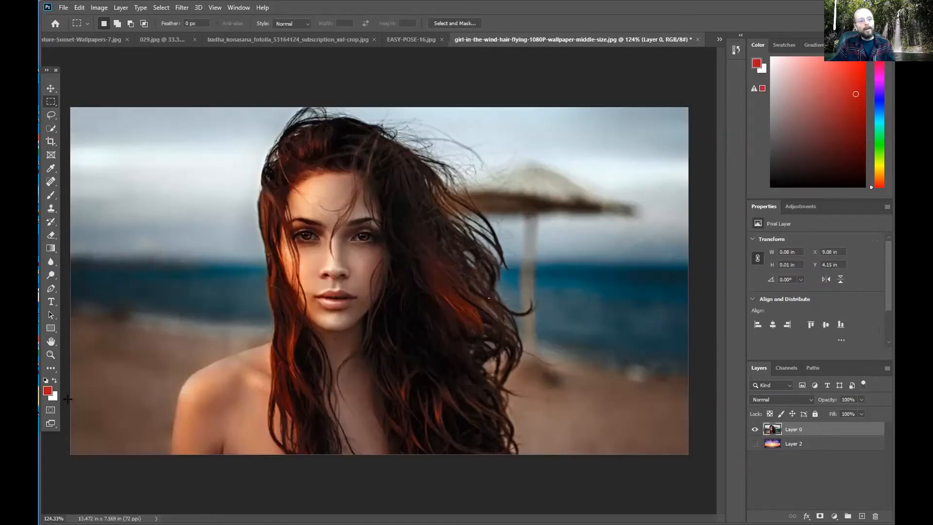
Step: Reset the foreground and background colors to default black and white, and clear the selection
{"action": "left_click", "coordinate": [45, 381]}
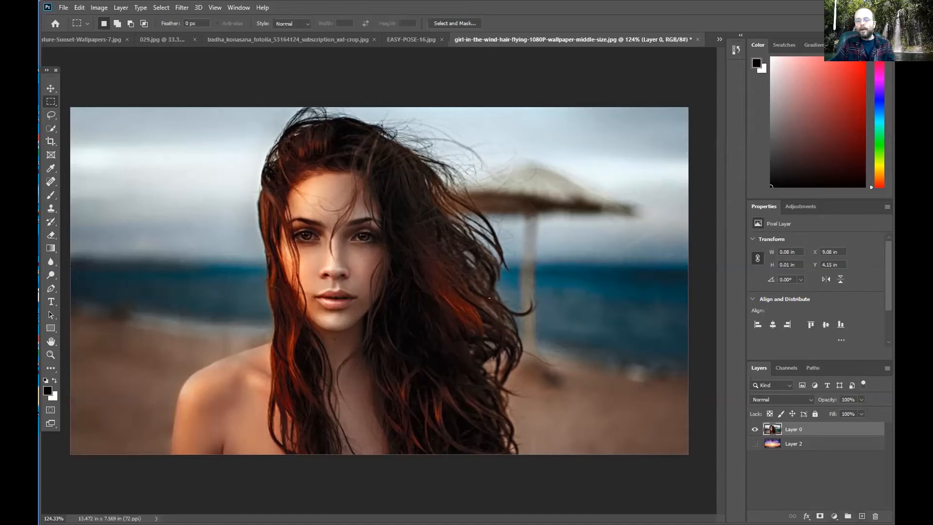
{"action": "key", "text": "ctrl+d"}
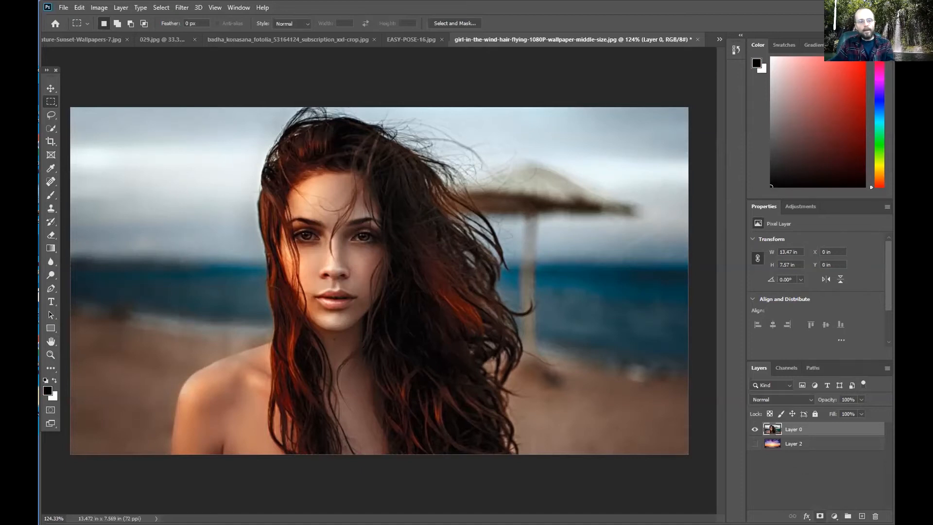
Step: Add a white layer mask that reveals the whole portrait layer
{"action": "left_click", "coordinate": [820, 516]}
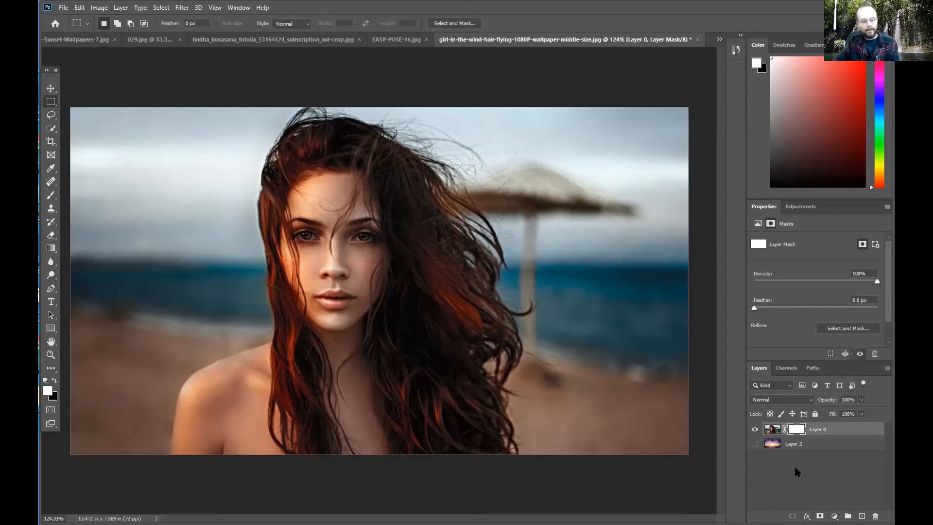
{"action": "key", "text": "ctrl+z"}
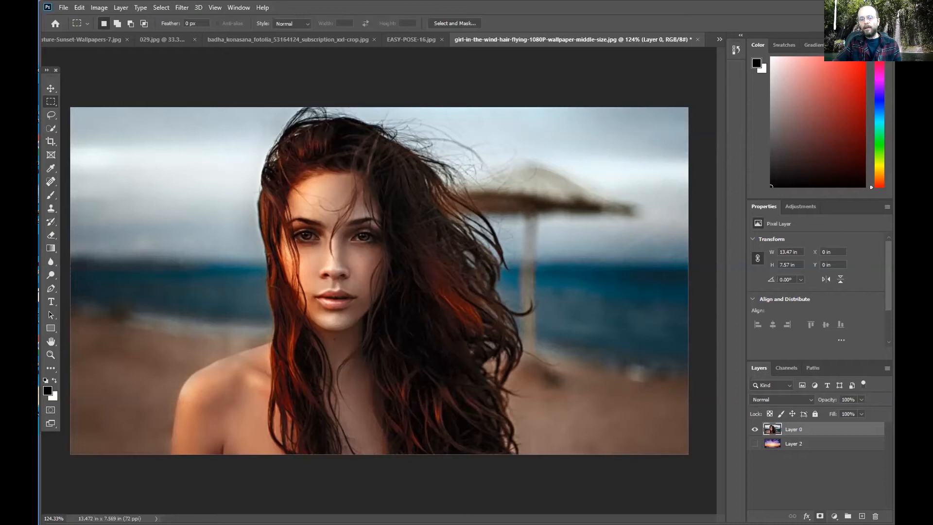
{"action": "left_click", "coordinate": [820, 516]}
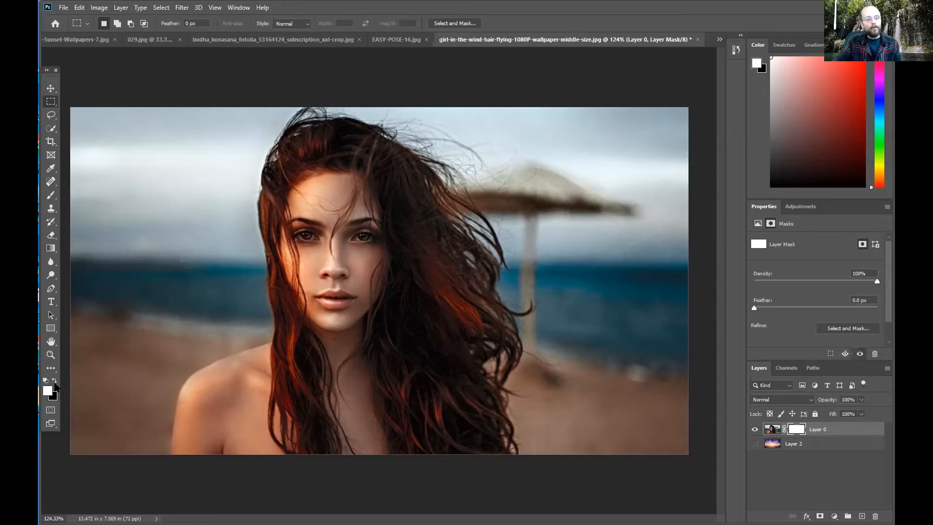
Step: Paint black on the portrait layer's mask with the Brush tool, hiding a strip from the sea across the woman's eye
{"action": "left_click", "coordinate": [55, 382]}
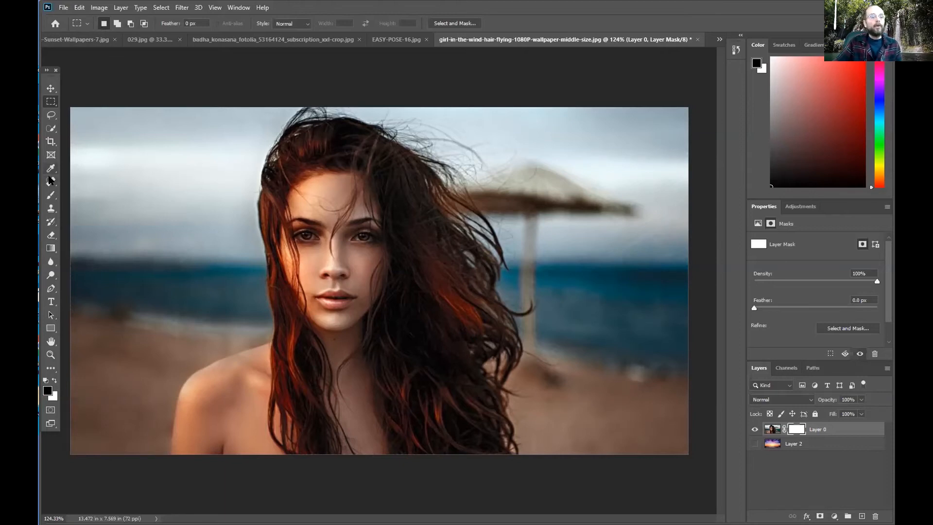
{"action": "left_click", "coordinate": [51, 195]}
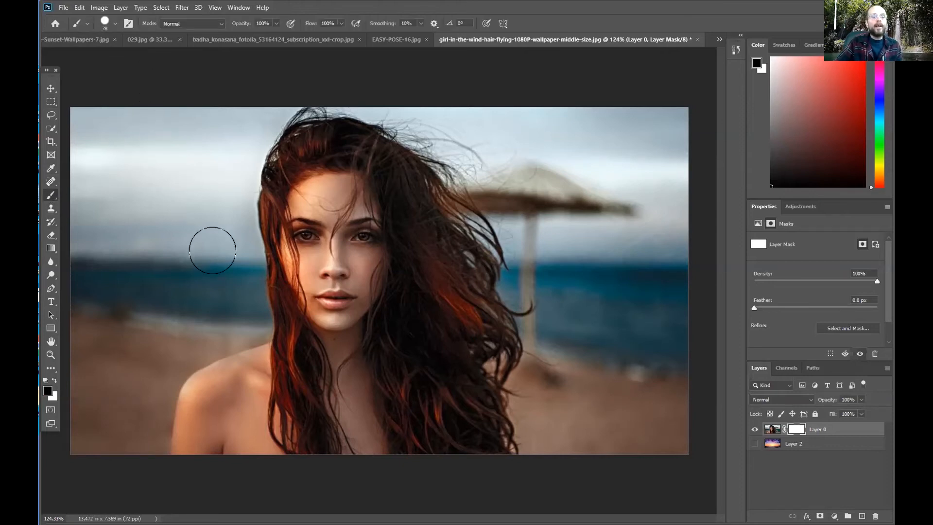
{"action": "mouse_move", "coordinate": [210, 257]}
{"action": "left_mouse_down"}
{"action": "mouse_move", "coordinate": [190, 265]}
{"action": "mouse_move", "coordinate": [199, 295]}
{"action": "mouse_move", "coordinate": [241, 303]}
{"action": "mouse_move", "coordinate": [247, 276]}
{"action": "mouse_move", "coordinate": [292, 250]}
{"action": "mouse_move", "coordinate": [324, 251]}
{"action": "left_mouse_up"}
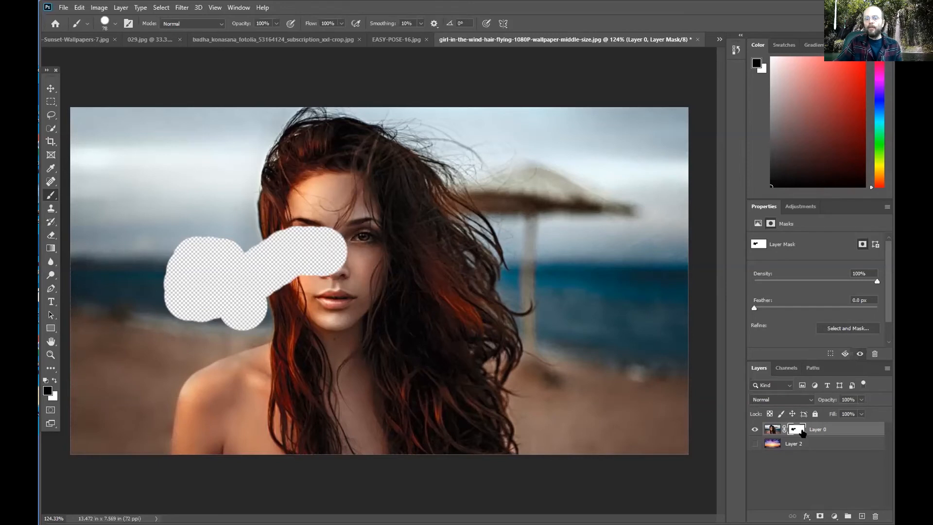
Step: Paint white over the hidden areas of the portrait layer's mask to bring the image back
{"action": "left_click", "coordinate": [54, 380]}
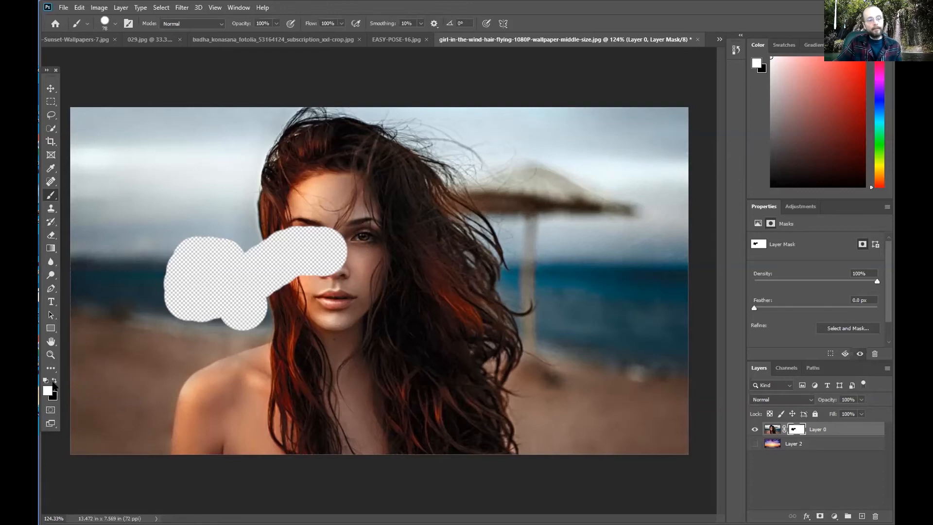
{"action": "mouse_move", "coordinate": [319, 248]}
{"action": "left_mouse_down"}
{"action": "mouse_move", "coordinate": [323, 222]}
{"action": "mouse_move", "coordinate": [343, 224]}
{"action": "mouse_move", "coordinate": [269, 222]}
{"action": "mouse_move", "coordinate": [299, 315]}
{"action": "mouse_move", "coordinate": [224, 307]}
{"action": "mouse_move", "coordinate": [219, 261]}
{"action": "mouse_move", "coordinate": [195, 293]}
{"action": "mouse_move", "coordinate": [185, 247]}
{"action": "mouse_move", "coordinate": [199, 243]}
{"action": "mouse_move", "coordinate": [334, 337]}
{"action": "left_mouse_up"}
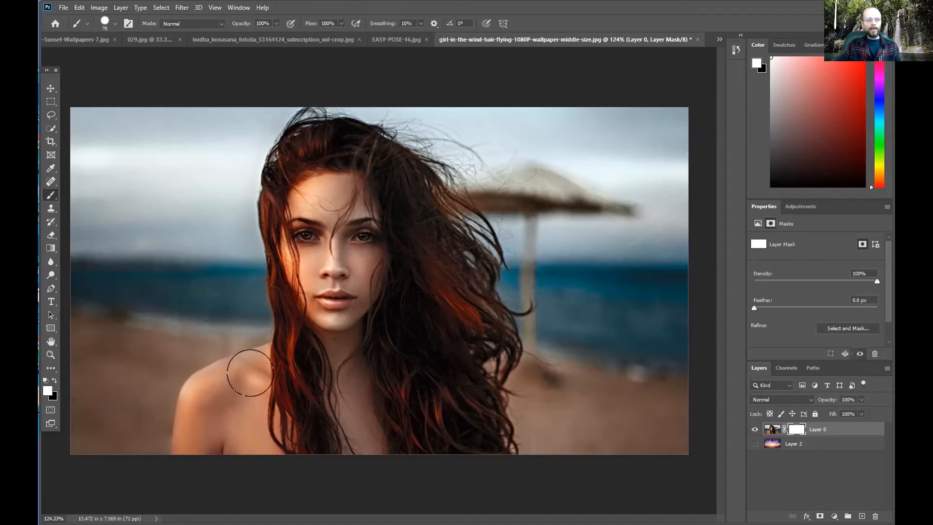
{"action": "key", "text": "ctrl"}
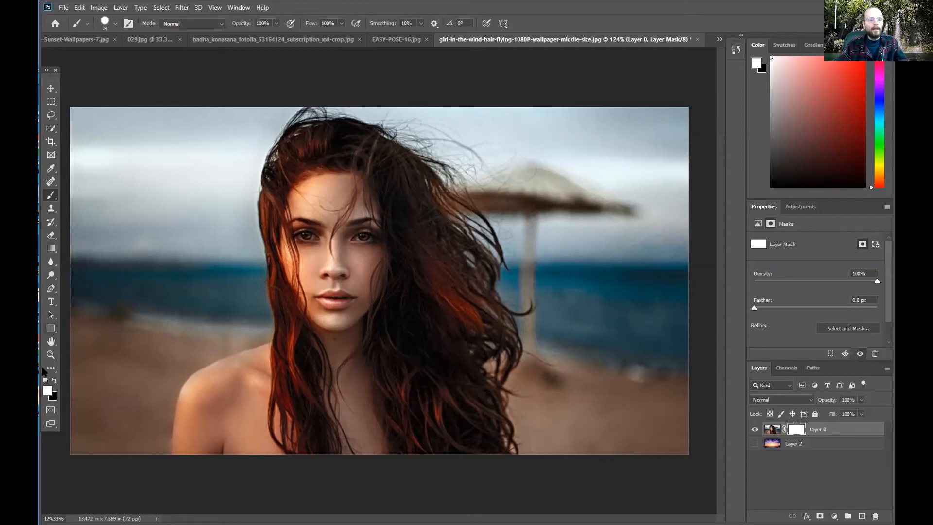
Step: Paint black on the mask to hide a strip of sky and sea beside the hair and a spot over one eye
{"action": "left_click", "coordinate": [54, 380]}
{"action": "mouse_move", "coordinate": [232, 169]}
{"action": "left_mouse_down"}
{"action": "mouse_move", "coordinate": [183, 254]}
{"action": "mouse_move", "coordinate": [192, 283]}
{"action": "left_mouse_up"}
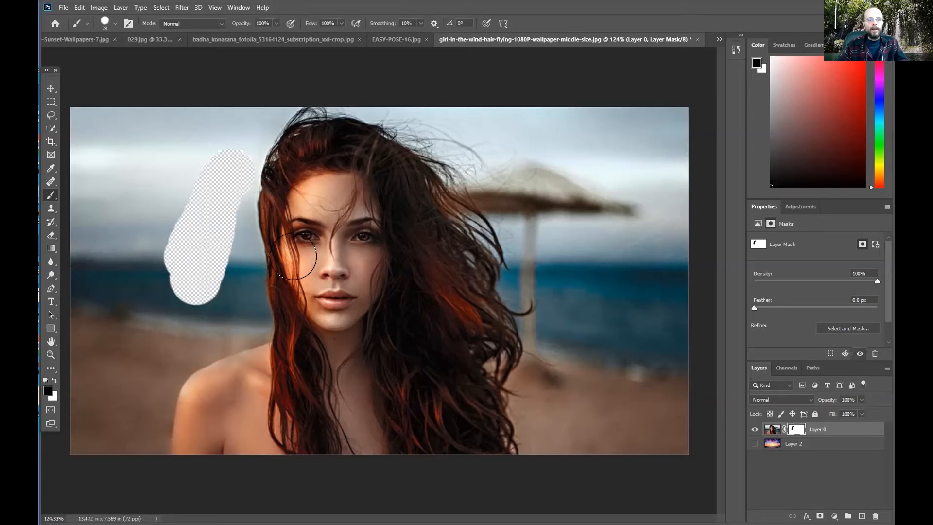
{"action": "left_click_drag", "start_coordinate": [295, 243], "coordinate": [294, 273]}
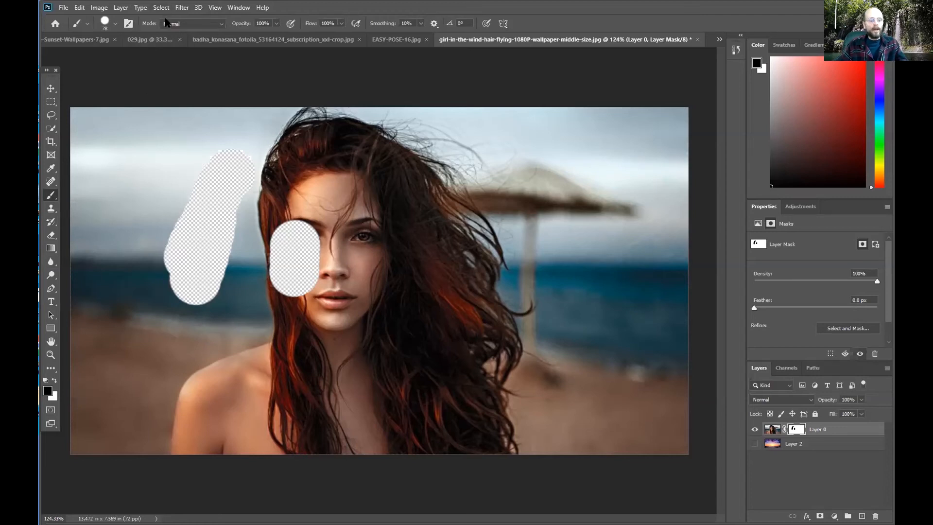
Step: Set the brush opacity to 27% and paint the mask over the woman's face and hair to make them semi-transparent
{"action": "left_click", "coordinate": [276, 24]}
{"action": "left_click_drag", "start_coordinate": [275, 37], "coordinate": [249, 37]}
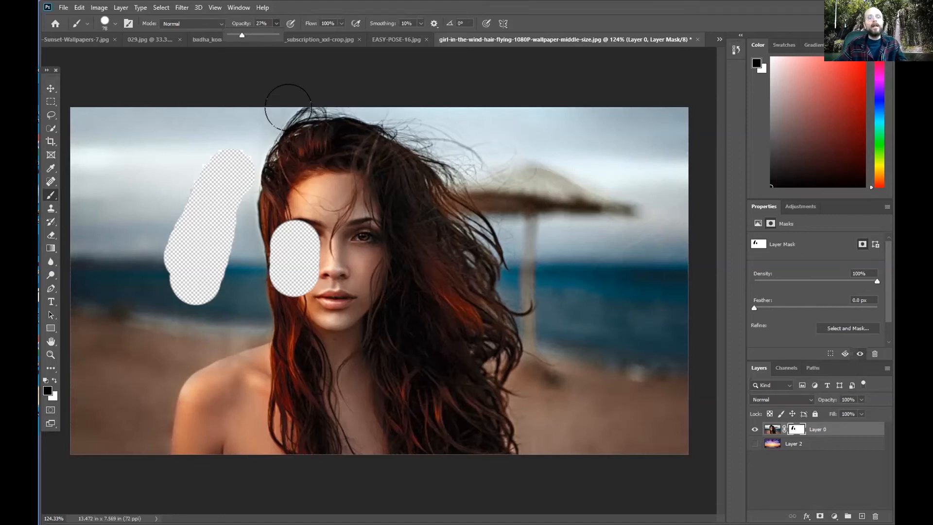
{"action": "left_click_drag", "start_coordinate": [329, 229], "coordinate": [343, 259]}
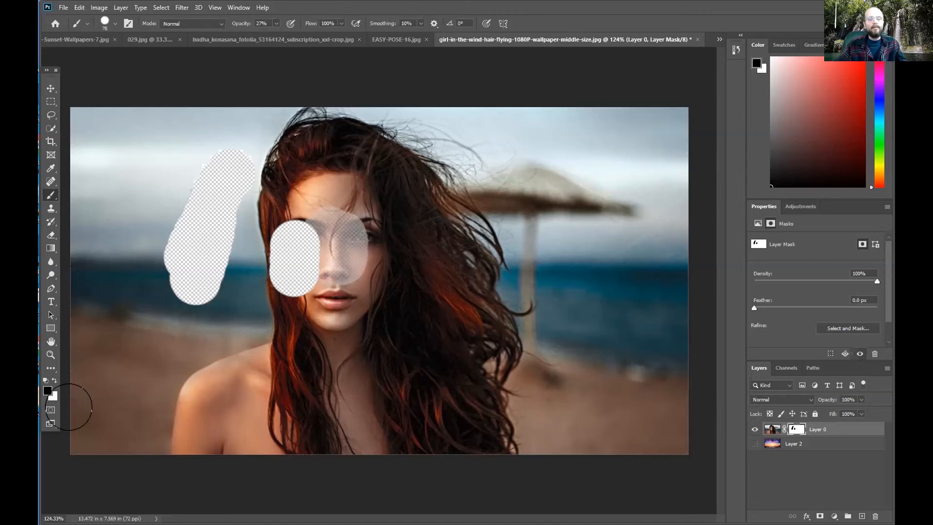
{"action": "mouse_move", "coordinate": [396, 276]}
{"action": "left_mouse_down"}
{"action": "mouse_move", "coordinate": [396, 238]}
{"action": "mouse_move", "coordinate": [420, 258]}
{"action": "mouse_move", "coordinate": [451, 222]}
{"action": "mouse_move", "coordinate": [436, 251]}
{"action": "mouse_move", "coordinate": [463, 302]}
{"action": "mouse_move", "coordinate": [497, 246]}
{"action": "mouse_move", "coordinate": [503, 292]}
{"action": "left_mouse_up"}
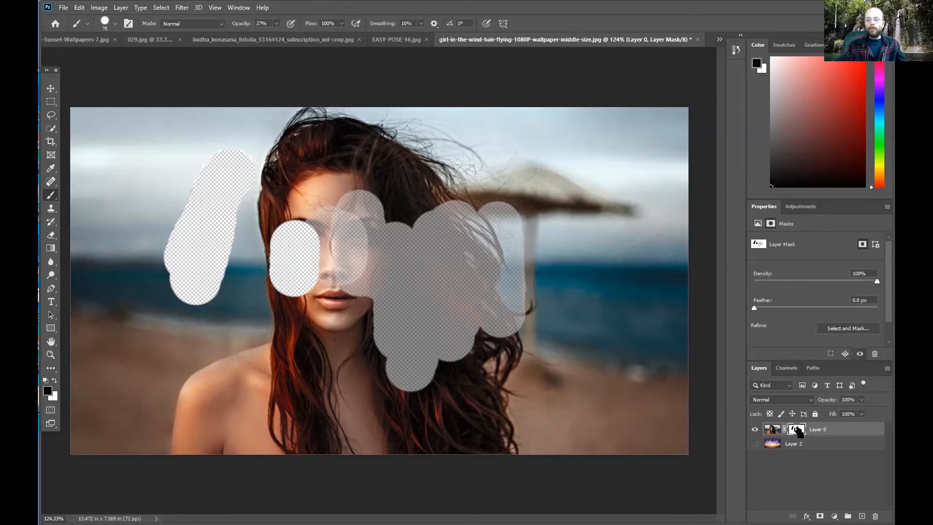
Step: Disable the layer mask on the portrait layer
{"action": "right_click", "coordinate": [794, 431]}
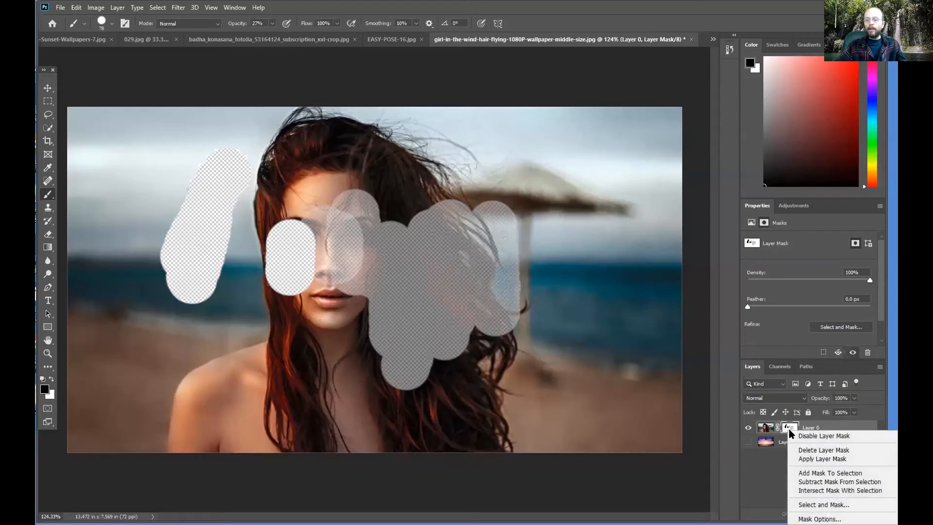
{"action": "left_click", "coordinate": [826, 436]}
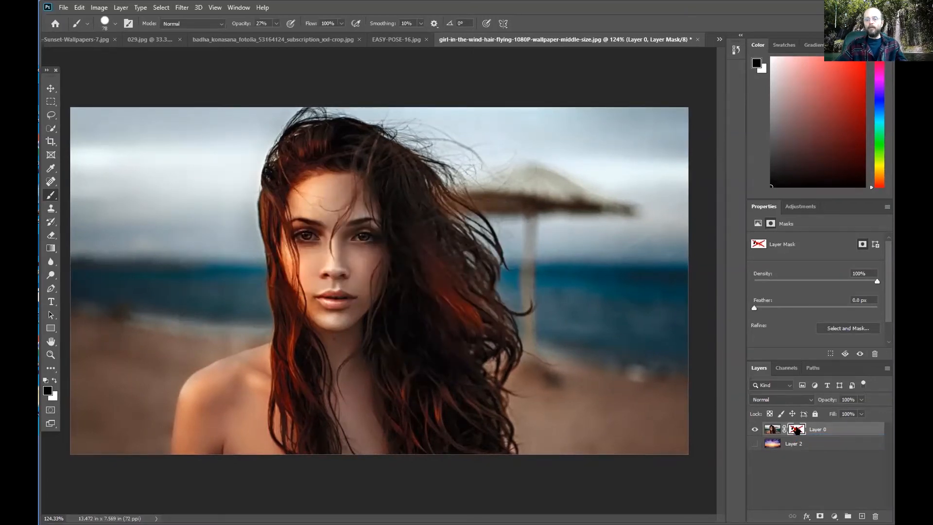
Step: Re-enable the portrait layer's mask, then try deleting the mask and undo the deletion
{"action": "right_click", "coordinate": [797, 431]}
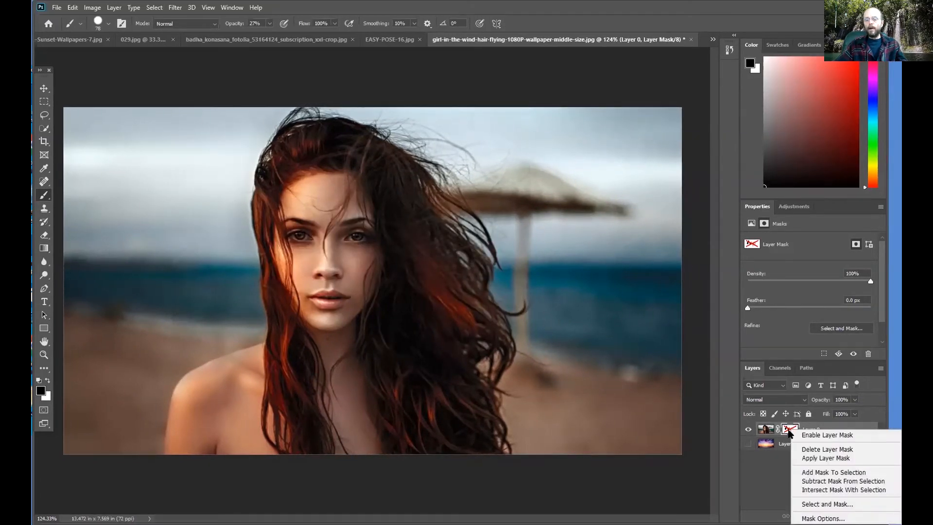
{"action": "left_click", "coordinate": [817, 436]}
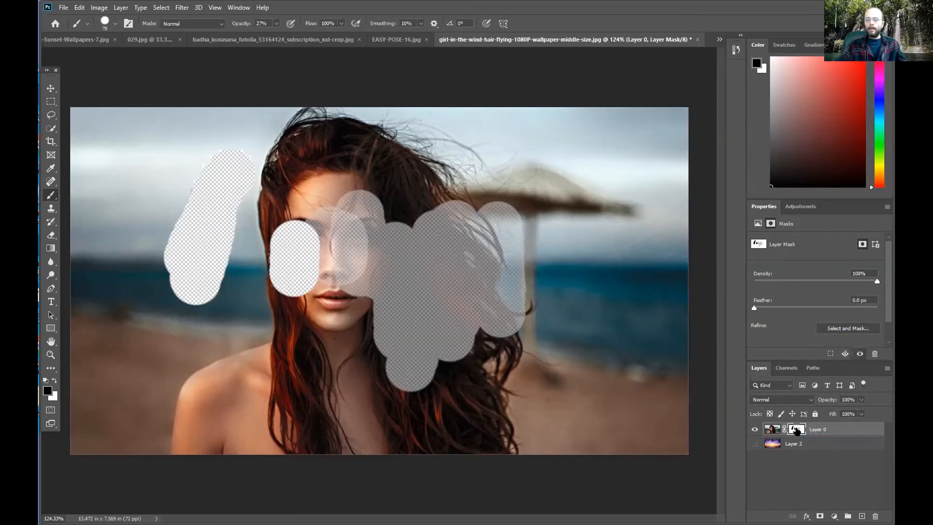
{"action": "right_click", "coordinate": [796, 431]}
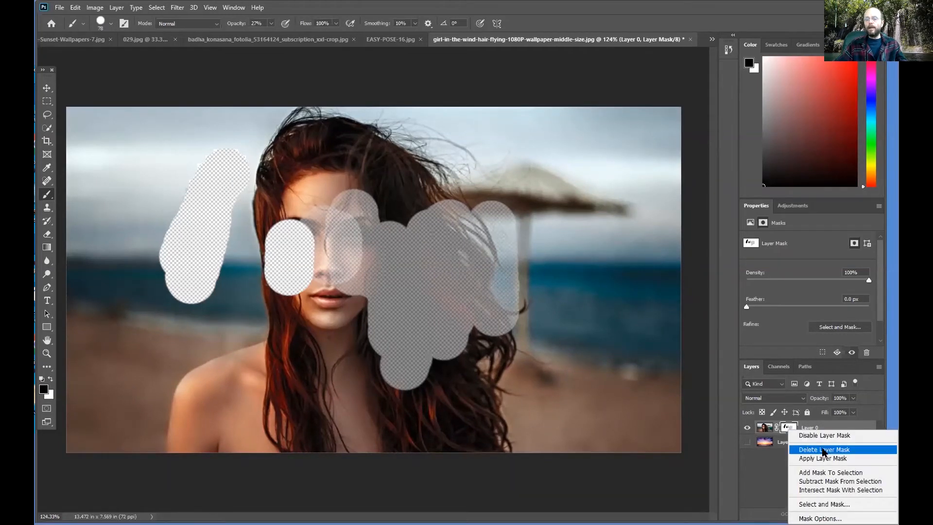
{"action": "left_click", "coordinate": [825, 450]}
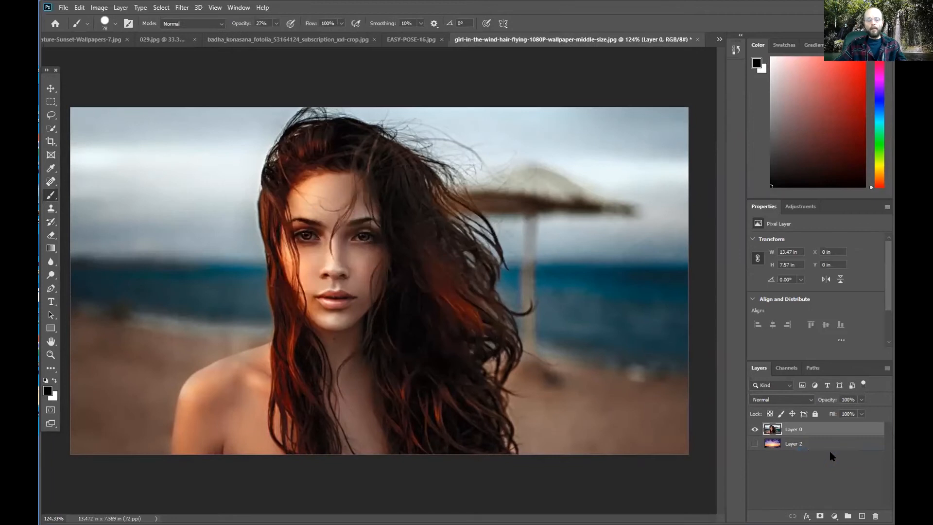
{"action": "key", "text": "ctrl+z"}
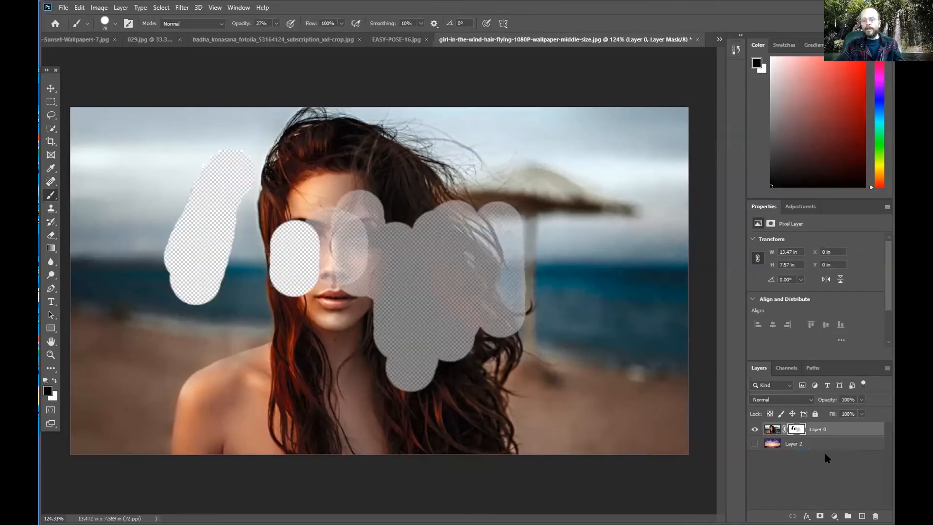
Step: Try applying the mask permanently to the portrait layer, then undo back to the disabled mask
{"action": "right_click", "coordinate": [794, 431]}
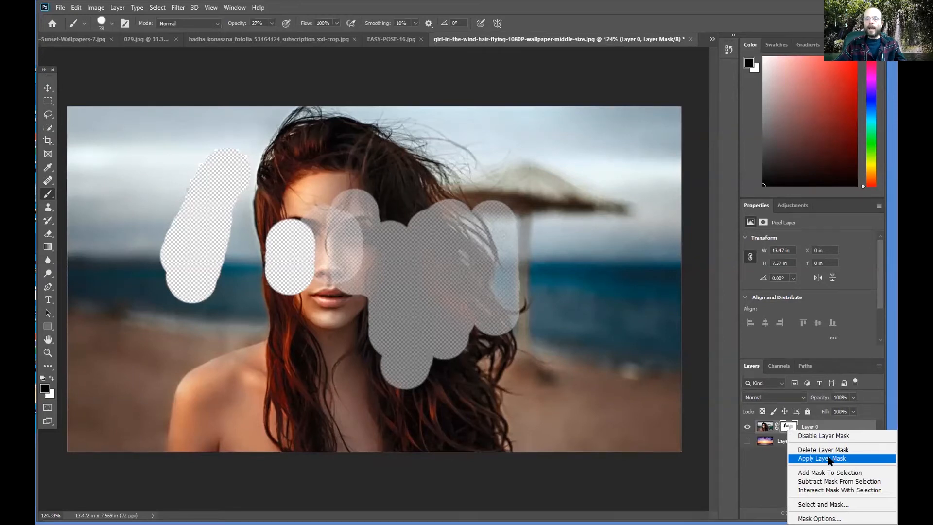
{"action": "left_click", "coordinate": [830, 459]}
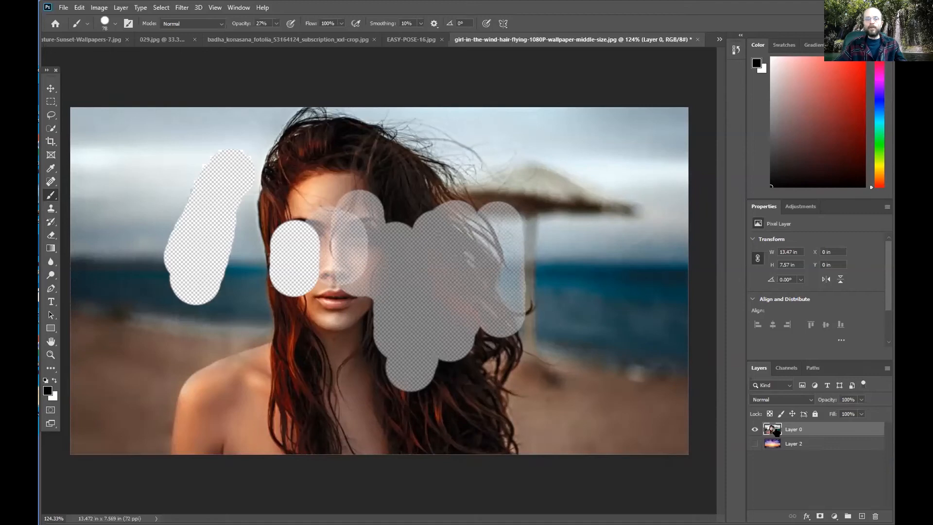
{"action": "key", "text": "ctrl+z"}
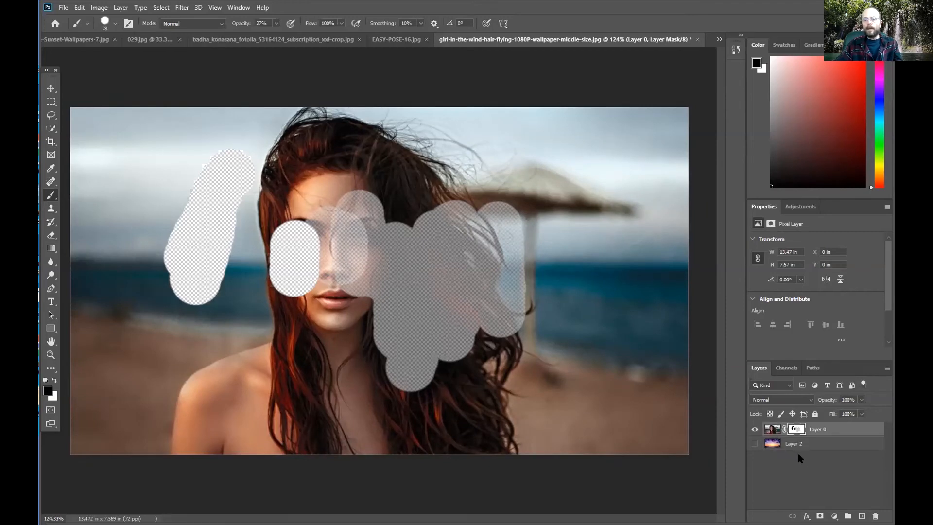
{"action": "key", "text": "ctrl+z"}
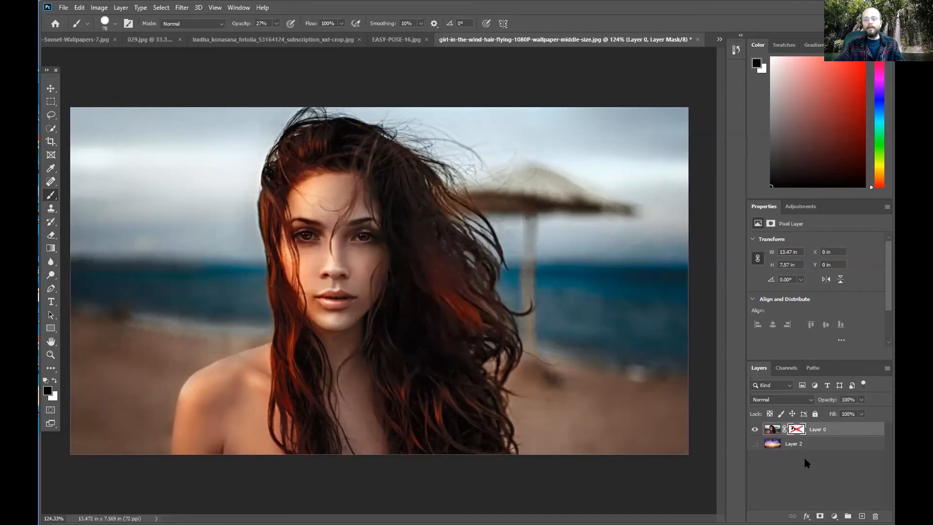
Step: Re-enable the portrait layer's mask and delete it without applying it to the layer
{"action": "left_click", "coordinate": [797, 429]}
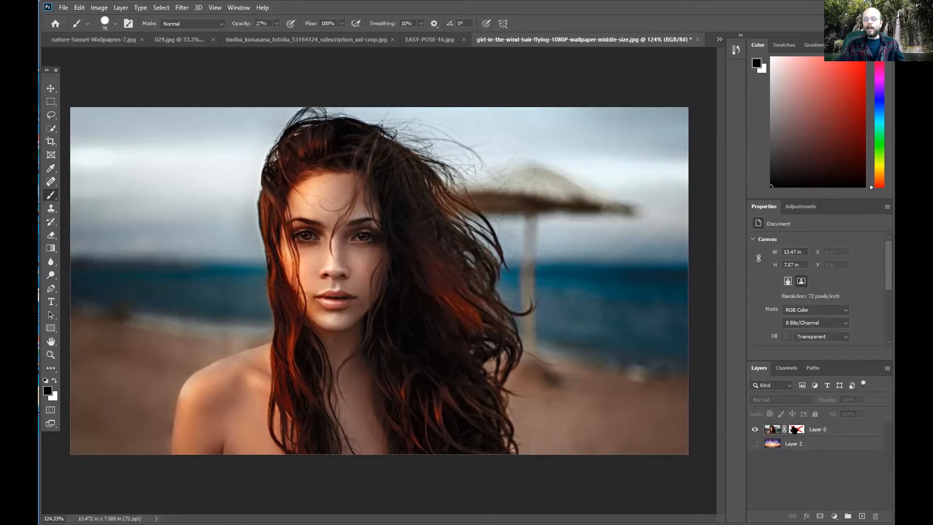
{"action": "left_click", "coordinate": [797, 429], "text": "shift"}
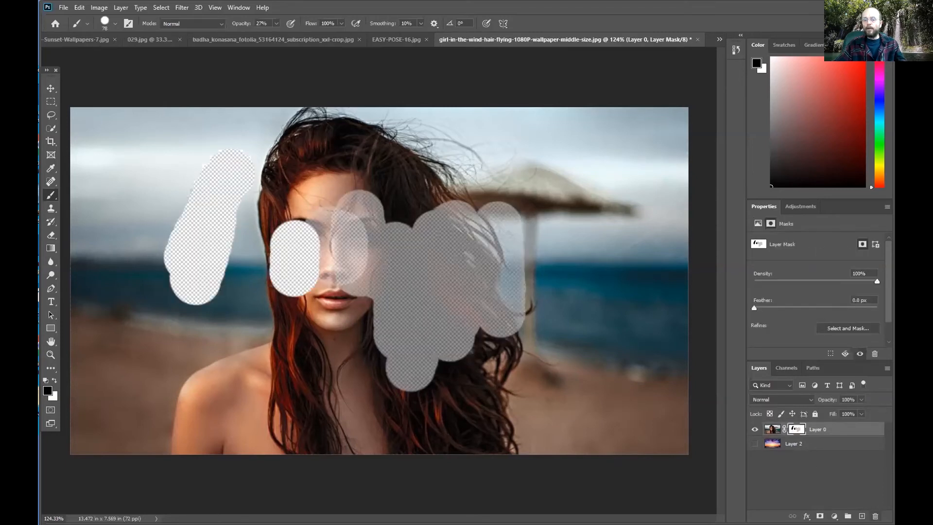
{"action": "left_click", "coordinate": [875, 516]}
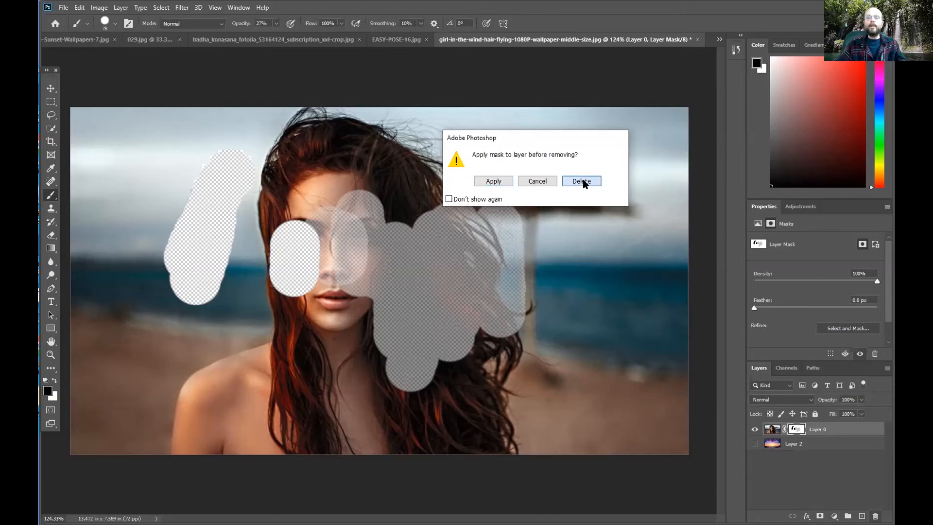
{"action": "left_click", "coordinate": [585, 184]}
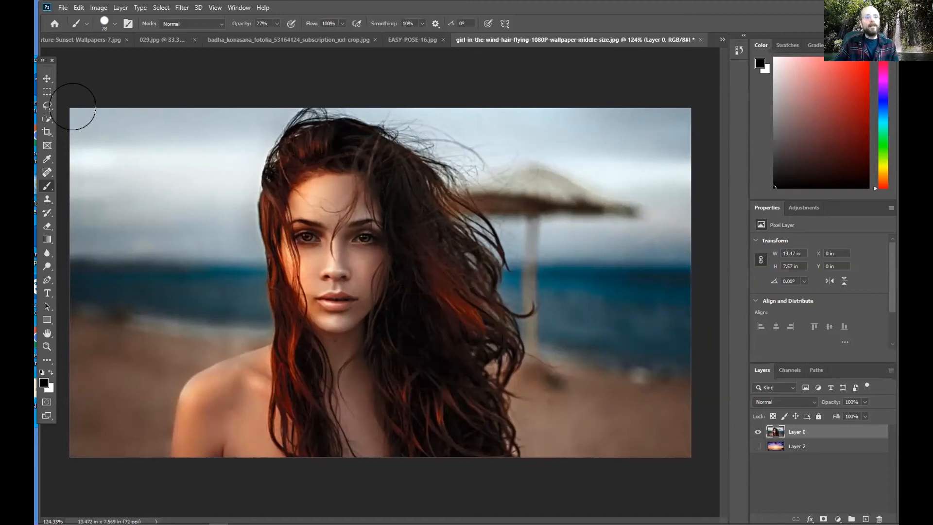
Step: Select the woman, including her hair and shoulders, with the Quick Selection Tool
{"action": "left_click", "coordinate": [46, 119]}
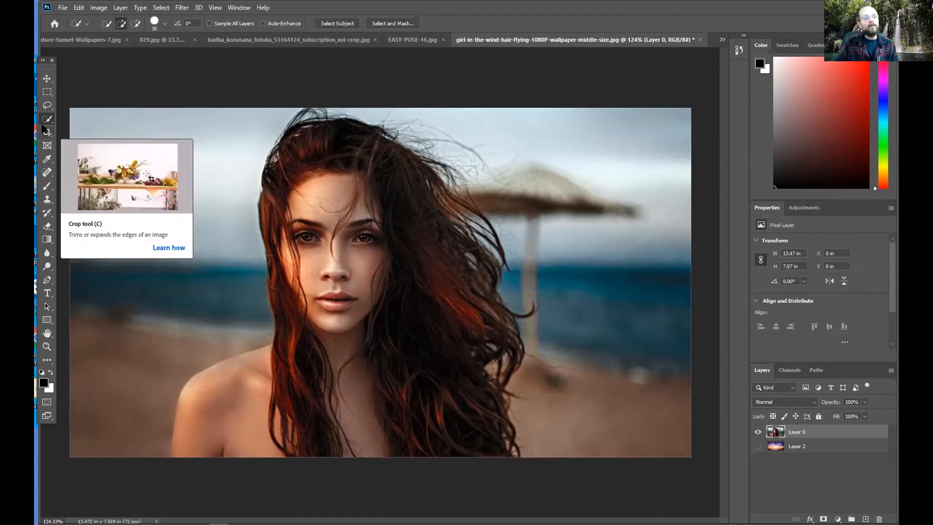
{"action": "right_click", "coordinate": [49, 119]}
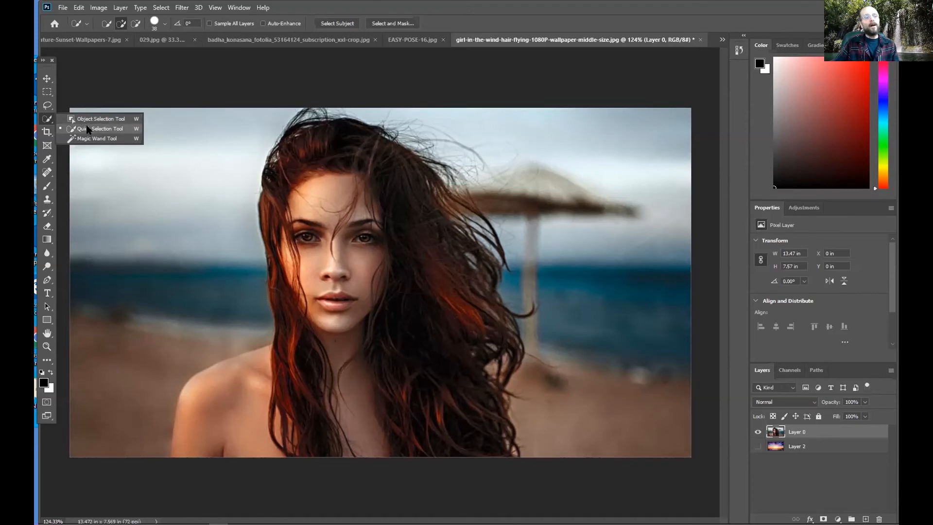
{"action": "left_click", "coordinate": [88, 129]}
{"action": "mouse_move", "coordinate": [355, 271]}
{"action": "left_mouse_down"}
{"action": "mouse_move", "coordinate": [343, 329]}
{"action": "mouse_move", "coordinate": [361, 449]}
{"action": "mouse_move", "coordinate": [337, 418]}
{"action": "mouse_move", "coordinate": [354, 343]}
{"action": "mouse_move", "coordinate": [195, 417]}
{"action": "left_mouse_up"}
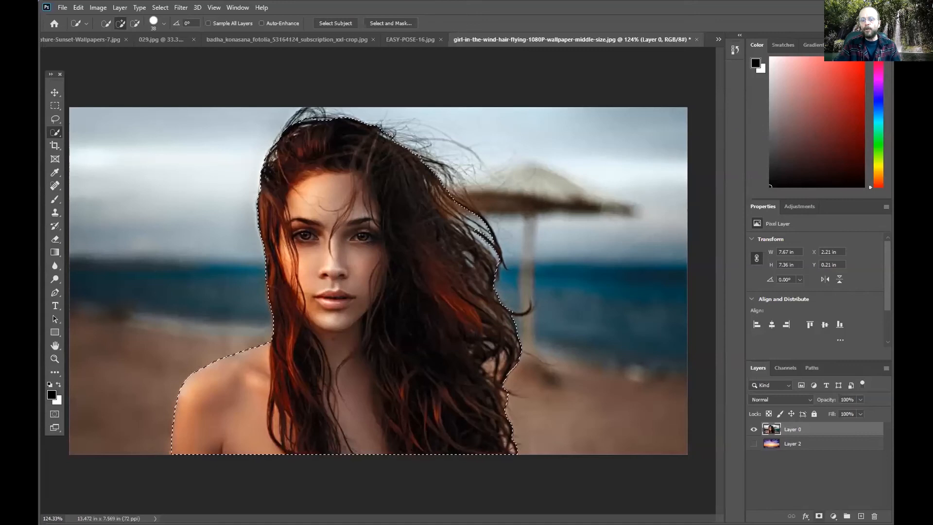
Step: Try a layer mask made from the selection and undo it, then open and cancel the Select and Mask workspace
{"action": "left_click", "coordinate": [819, 516]}
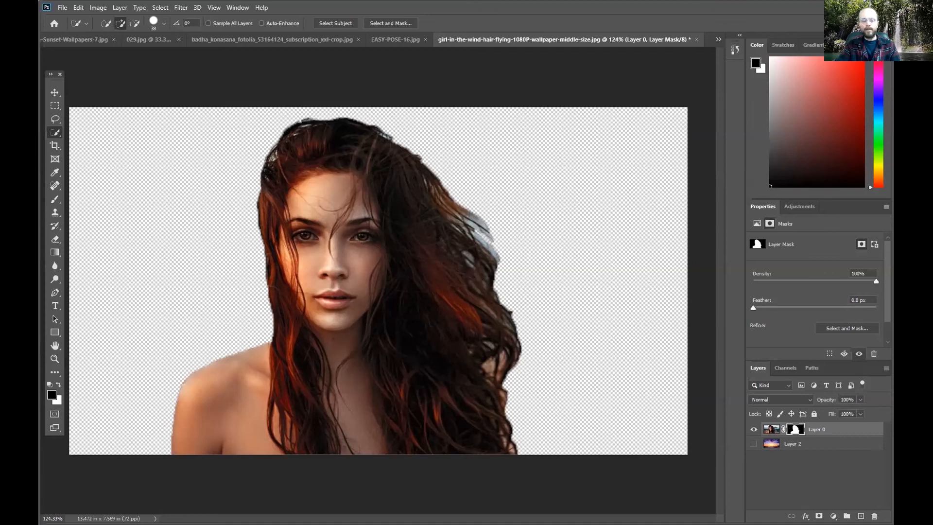
{"action": "key", "text": "ctrl+z"}
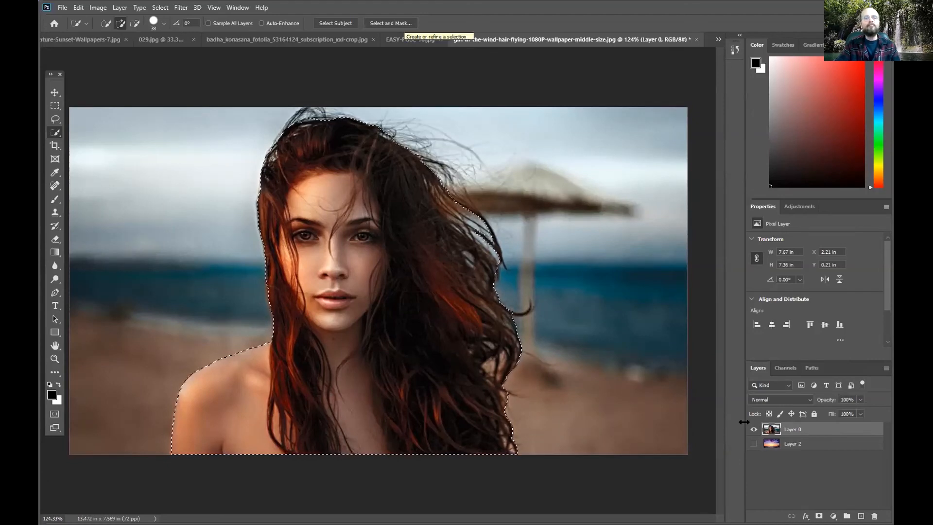
{"action": "left_click", "coordinate": [391, 23]}
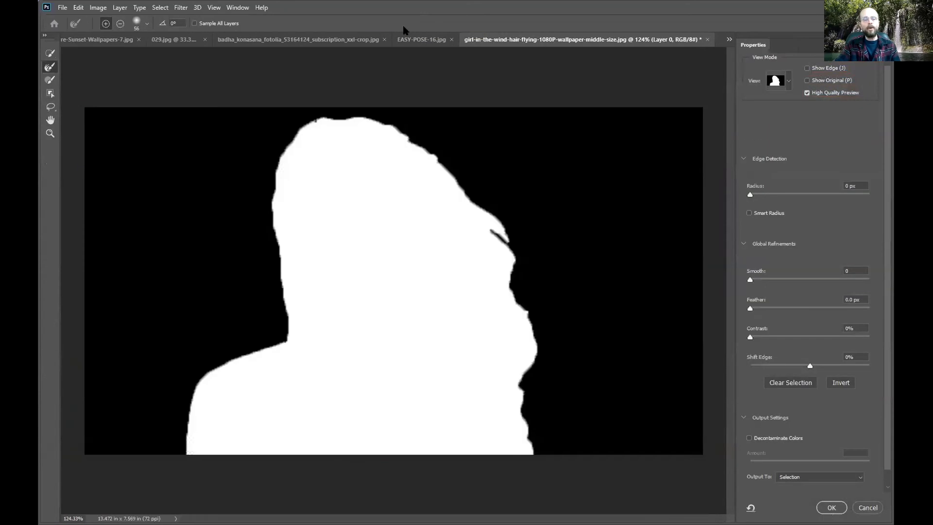
{"action": "left_click", "coordinate": [868, 507]}
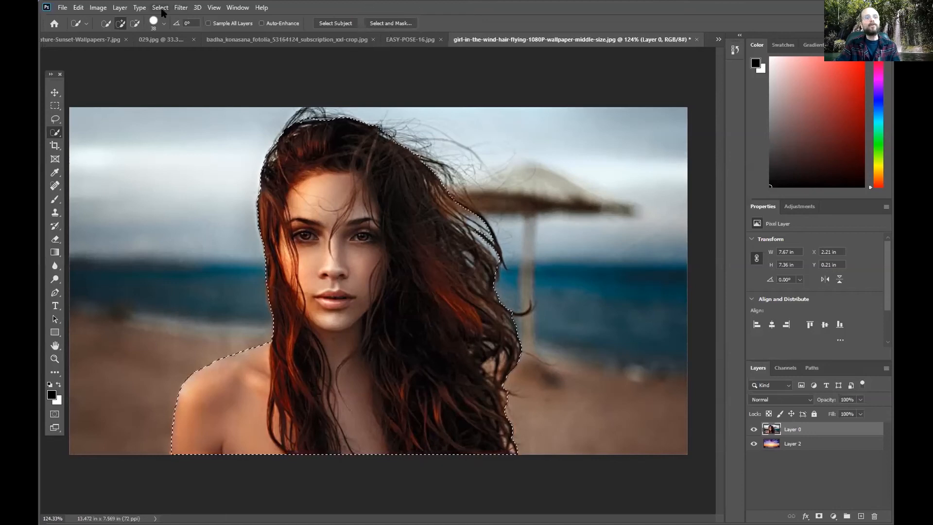
Step: Open the selection in Select and Mask and preview it as a red Overlay at 26% opacity
{"action": "left_click", "coordinate": [399, 27]}
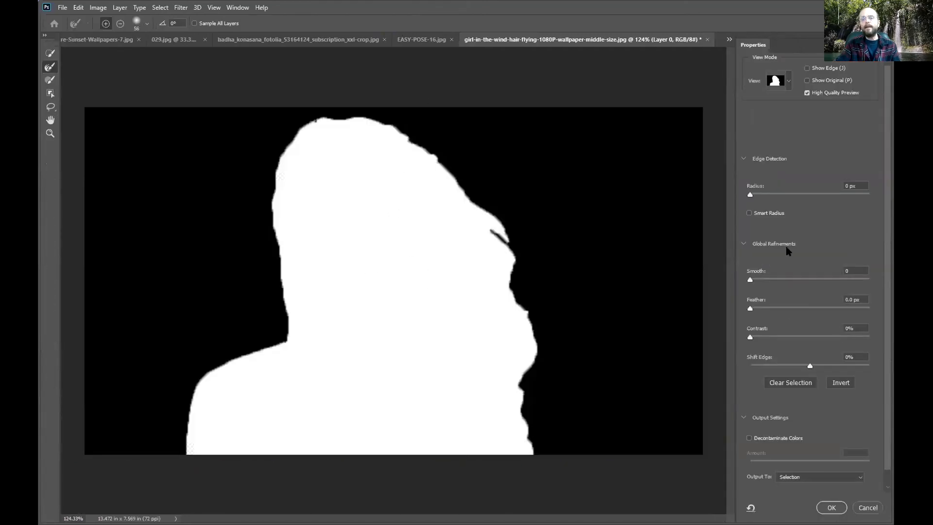
{"action": "left_click", "coordinate": [789, 81]}
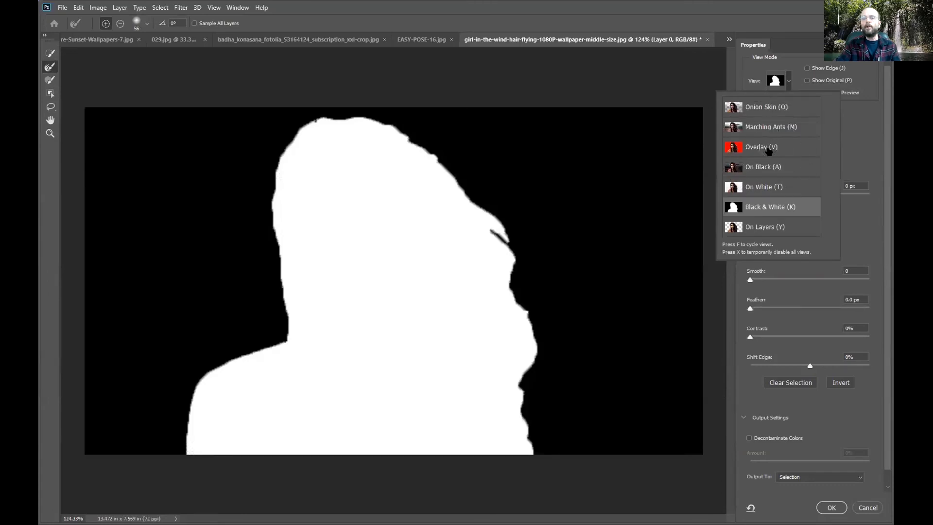
{"action": "left_click", "coordinate": [769, 152]}
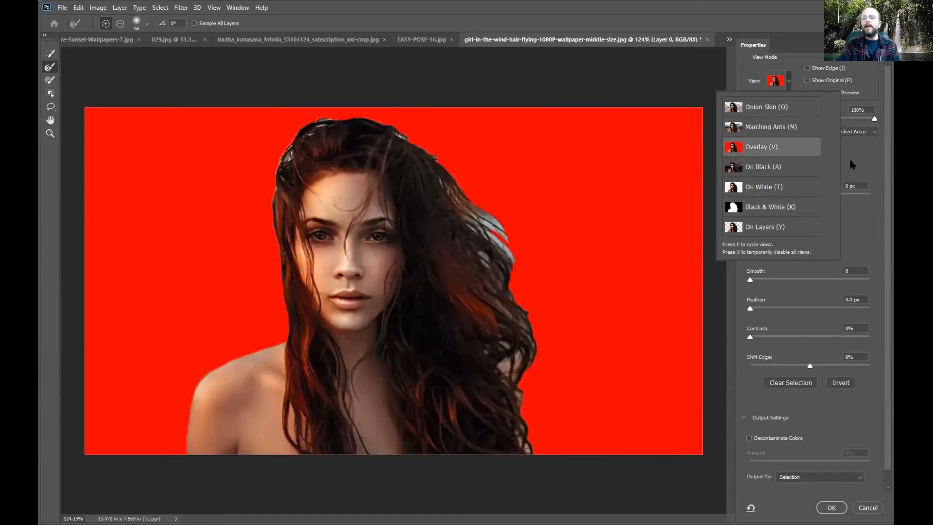
{"action": "left_click", "coordinate": [850, 160]}
{"action": "left_click_drag", "start_coordinate": [875, 120], "coordinate": [779, 134]}
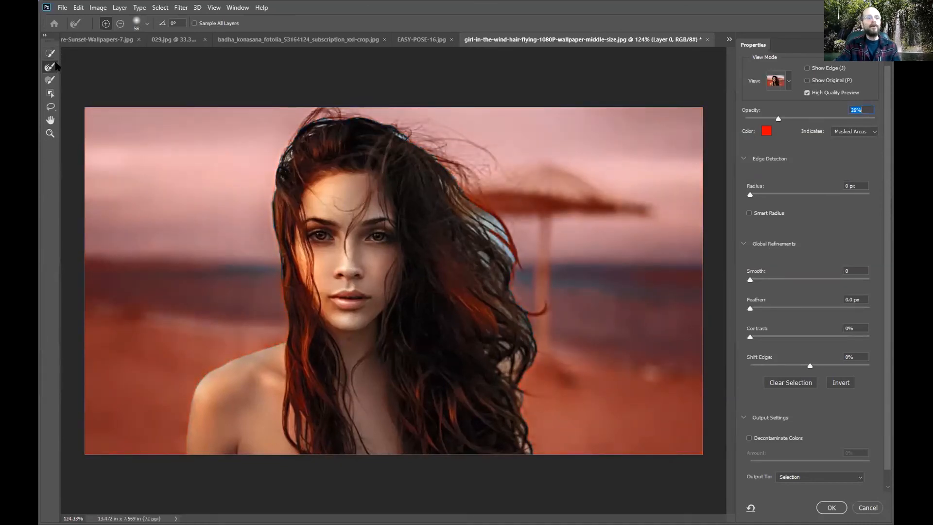
Step: Brush along the outer edges of the woman's hair with the Refine Edge Brush to capture the loose strands
{"action": "mouse_move", "coordinate": [287, 145]}
{"action": "left_mouse_down"}
{"action": "mouse_move", "coordinate": [332, 107]}
{"action": "mouse_move", "coordinate": [391, 117]}
{"action": "mouse_move", "coordinate": [450, 154]}
{"action": "mouse_move", "coordinate": [473, 211]}
{"action": "mouse_move", "coordinate": [444, 170]}
{"action": "mouse_move", "coordinate": [460, 194]}
{"action": "mouse_move", "coordinate": [505, 237]}
{"action": "mouse_move", "coordinate": [490, 228]}
{"action": "mouse_move", "coordinate": [480, 217]}
{"action": "mouse_move", "coordinate": [520, 240]}
{"action": "mouse_move", "coordinate": [528, 263]}
{"action": "mouse_move", "coordinate": [496, 238]}
{"action": "mouse_move", "coordinate": [498, 257]}
{"action": "mouse_move", "coordinate": [482, 260]}
{"action": "mouse_move", "coordinate": [526, 307]}
{"action": "mouse_move", "coordinate": [548, 311]}
{"action": "mouse_move", "coordinate": [537, 318]}
{"action": "mouse_move", "coordinate": [540, 381]}
{"action": "mouse_move", "coordinate": [530, 396]}
{"action": "mouse_move", "coordinate": [539, 429]}
{"action": "mouse_move", "coordinate": [531, 454]}
{"action": "mouse_move", "coordinate": [523, 422]}
{"action": "mouse_move", "coordinate": [472, 435]}
{"action": "left_mouse_up"}
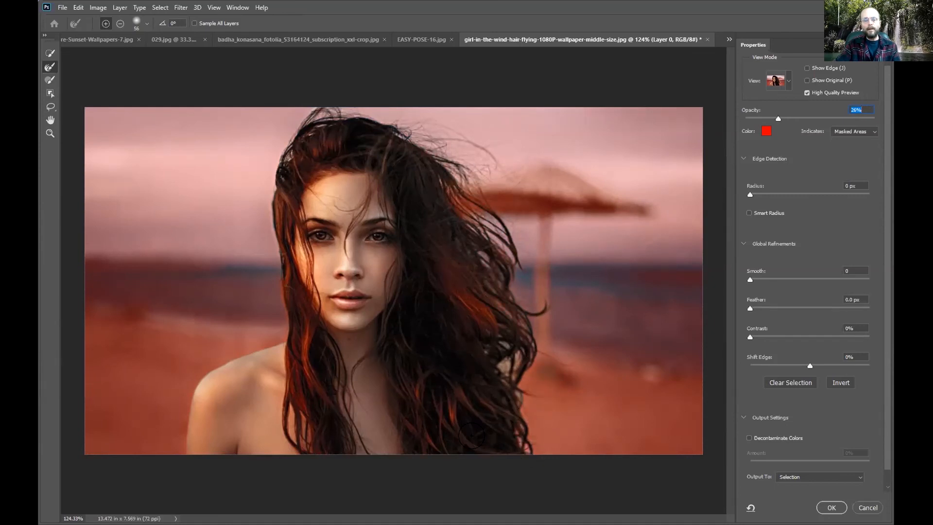
{"action": "mouse_move", "coordinate": [437, 389]}
{"action": "left_mouse_down"}
{"action": "mouse_move", "coordinate": [559, 432]}
{"action": "mouse_move", "coordinate": [520, 384]}
{"action": "mouse_move", "coordinate": [539, 379]}
{"action": "mouse_move", "coordinate": [513, 372]}
{"action": "mouse_move", "coordinate": [514, 240]}
{"action": "mouse_move", "coordinate": [507, 279]}
{"action": "mouse_move", "coordinate": [474, 249]}
{"action": "mouse_move", "coordinate": [478, 262]}
{"action": "mouse_move", "coordinate": [498, 245]}
{"action": "mouse_move", "coordinate": [492, 232]}
{"action": "left_mouse_up"}
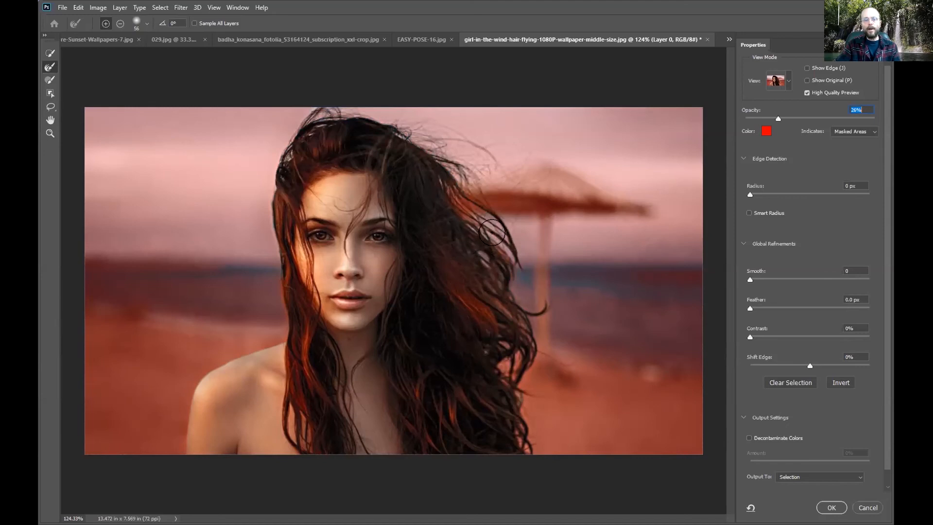
{"action": "mouse_move", "coordinate": [524, 260]}
{"action": "left_mouse_down"}
{"action": "mouse_move", "coordinate": [462, 199]}
{"action": "mouse_move", "coordinate": [448, 154]}
{"action": "mouse_move", "coordinate": [432, 149]}
{"action": "left_mouse_up"}
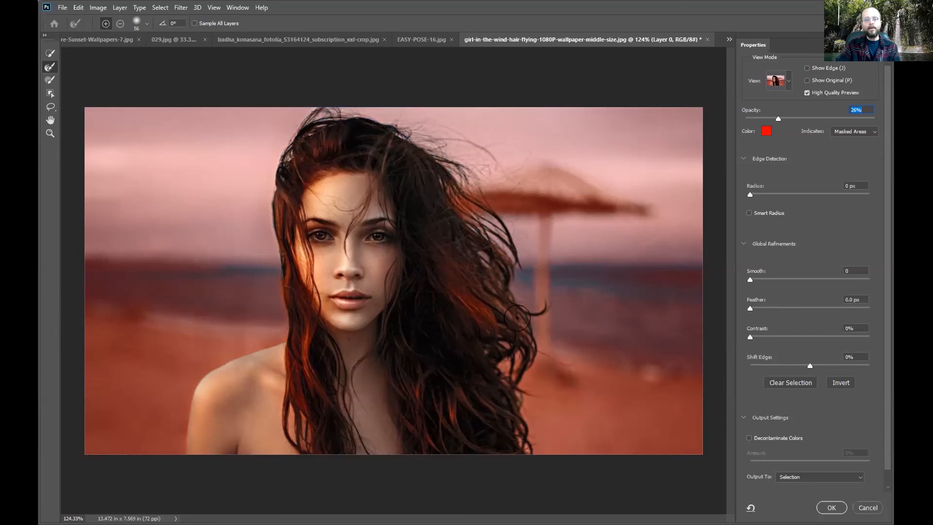
Step: Preview the selection in Black & White and subtract the stray gray patches beside the woman's flying hair from the edge refinement
{"action": "left_click", "coordinate": [788, 82]}
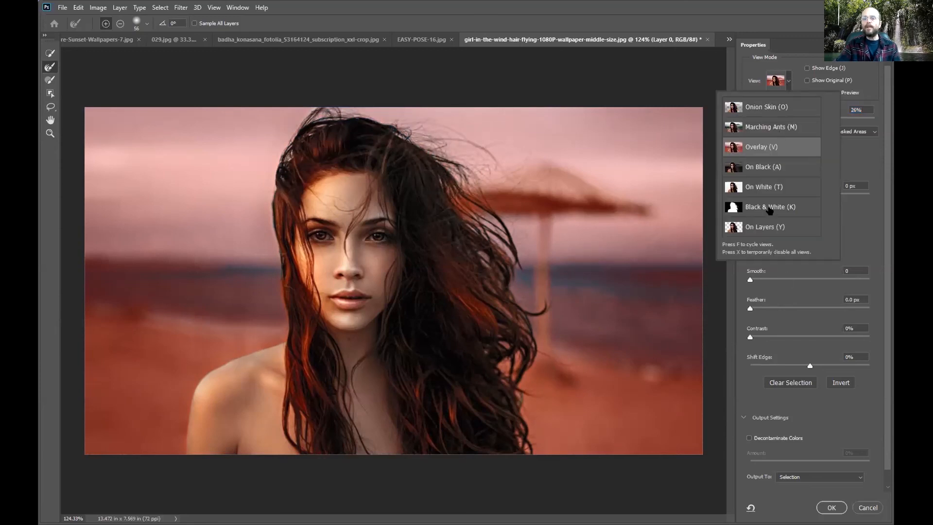
{"action": "left_click", "coordinate": [769, 211]}
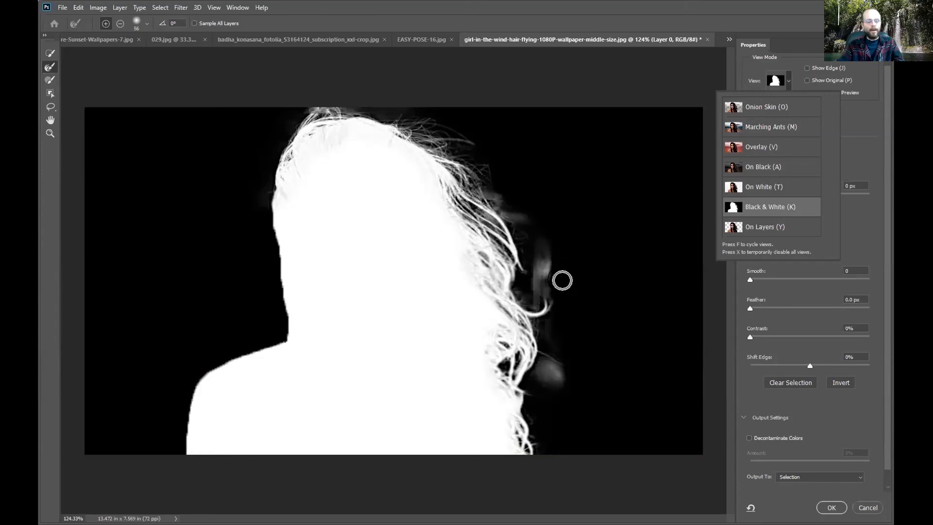
{"action": "key", "text": "alt"}
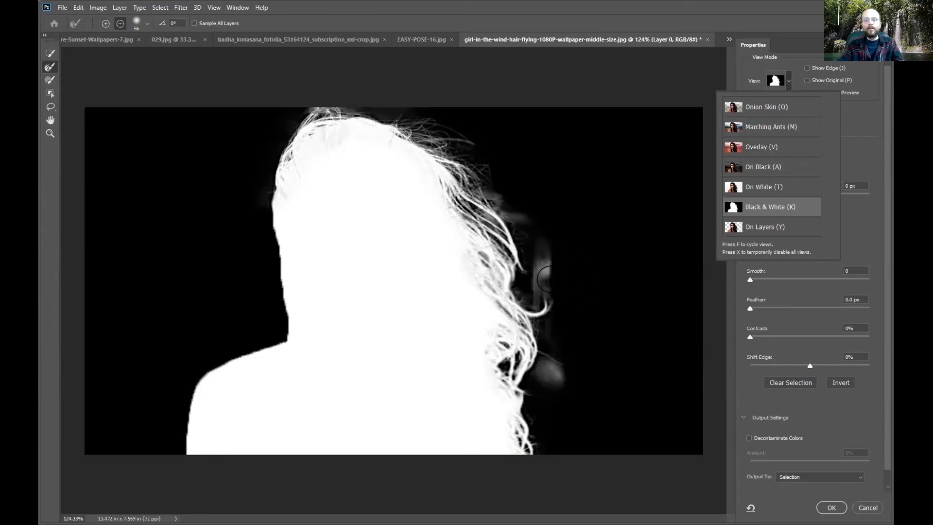
{"action": "left_click_drag", "start_coordinate": [551, 280], "coordinate": [545, 301]}
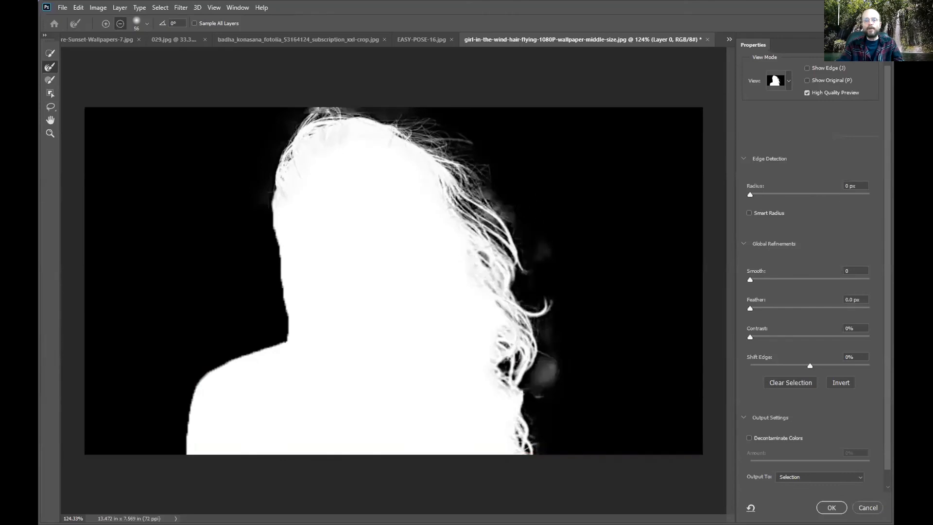
{"action": "mouse_move", "coordinate": [555, 386]}
{"action": "left_mouse_down"}
{"action": "mouse_move", "coordinate": [564, 365]}
{"action": "mouse_move", "coordinate": [554, 370]}
{"action": "mouse_move", "coordinate": [551, 340]}
{"action": "left_mouse_up"}
{"action": "left_click_drag", "start_coordinate": [554, 262], "coordinate": [539, 239]}
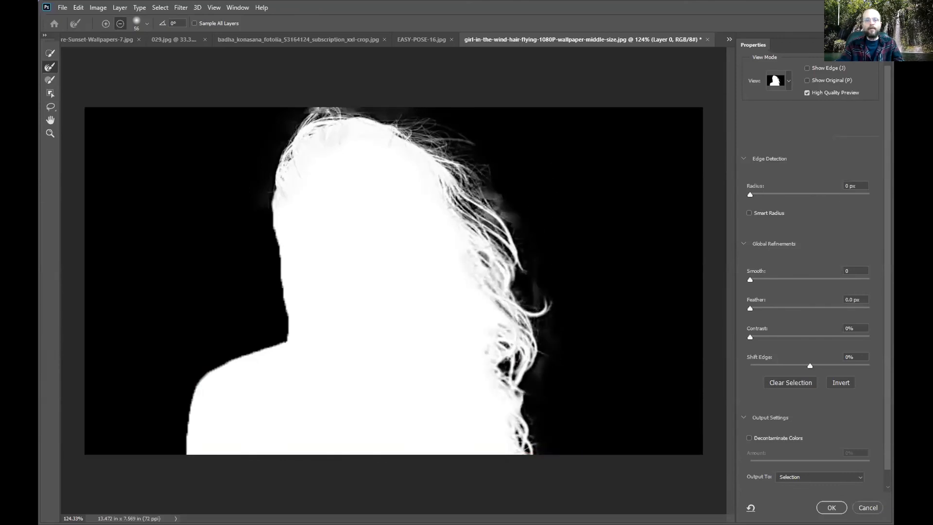
{"action": "left_click_drag", "start_coordinate": [510, 325], "coordinate": [491, 295]}
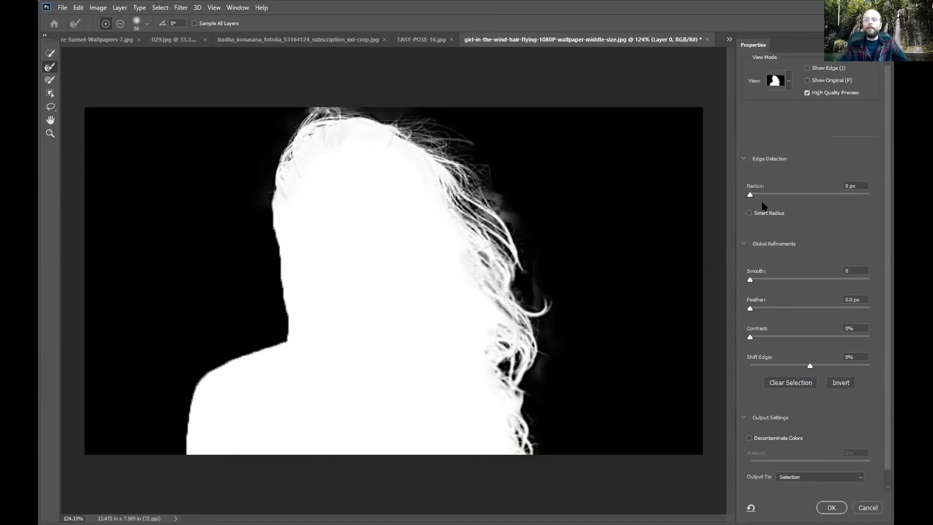
Step: Switch the selection preview back to Overlay and set its opacity to 82%
{"action": "left_click", "coordinate": [789, 81]}
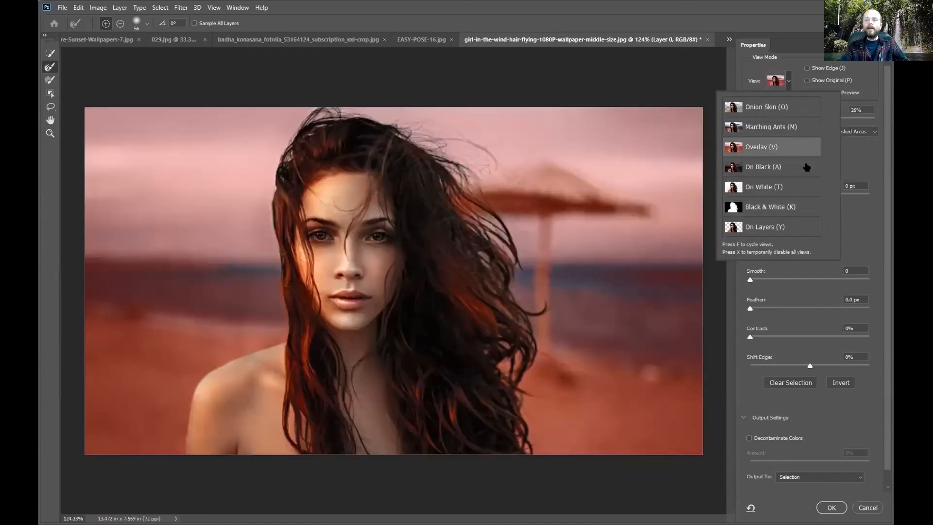
{"action": "left_click", "coordinate": [859, 149]}
{"action": "left_click_drag", "start_coordinate": [780, 118], "coordinate": [851, 119]}
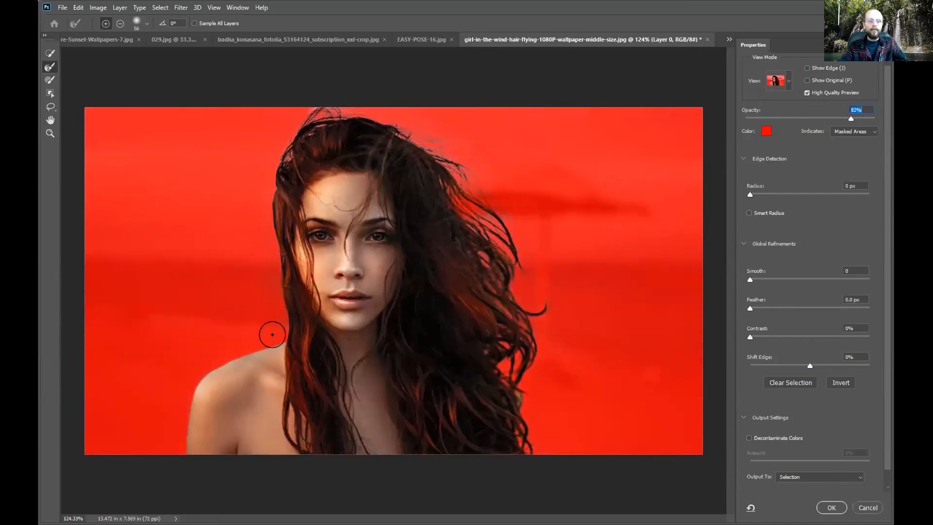
Step: Reopen the refined selection in Select and Mask and output it as a New Layer with Layer Mask
{"action": "left_click", "coordinate": [832, 508]}
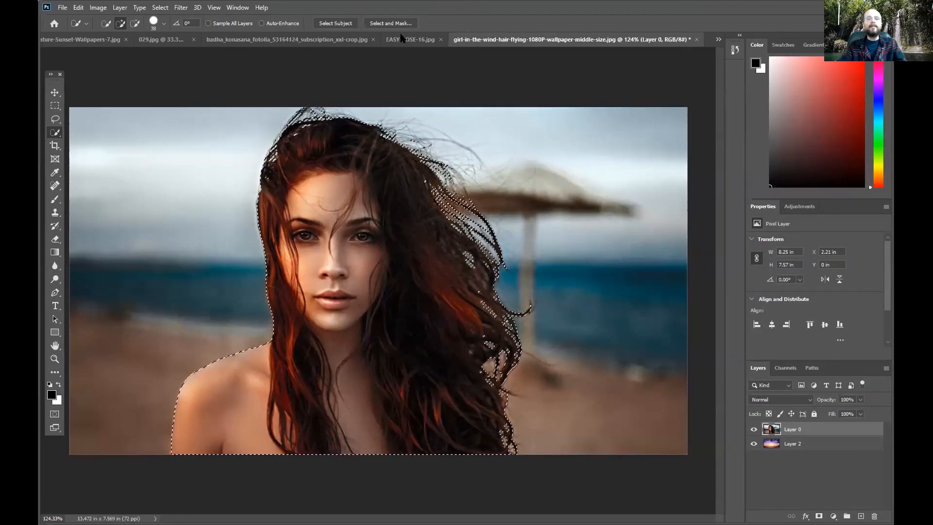
{"action": "left_click", "coordinate": [392, 23]}
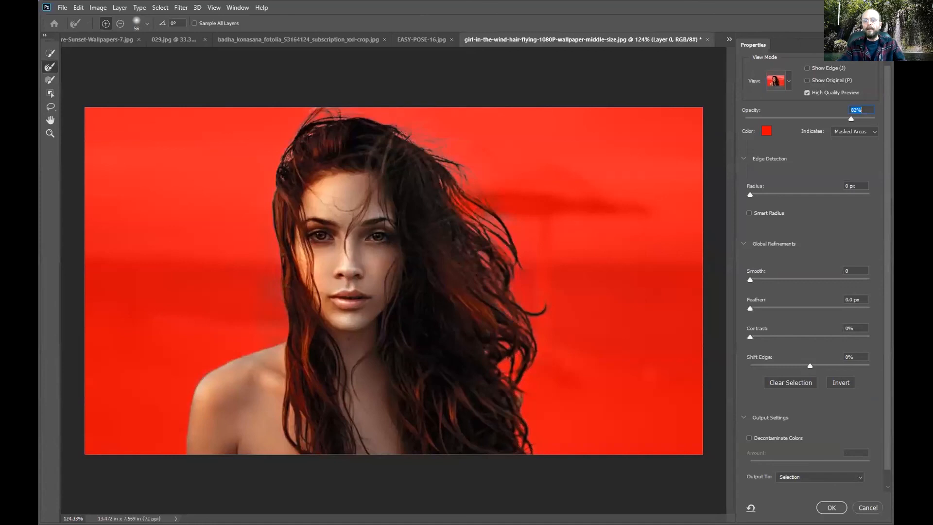
{"action": "scroll", "coordinate": [880, 423], "scroll_direction": "down", "scroll_amount": 2}
{"action": "left_click", "coordinate": [805, 461]}
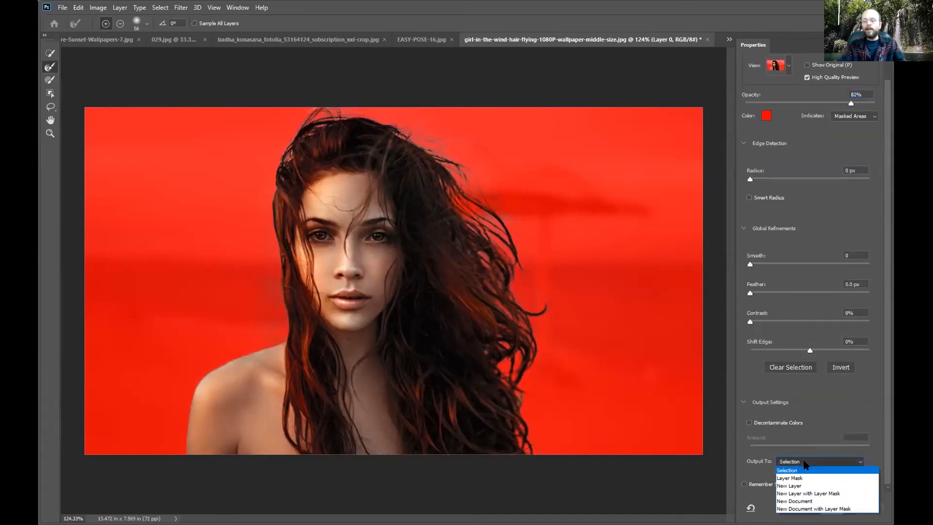
{"action": "left_click", "coordinate": [822, 494]}
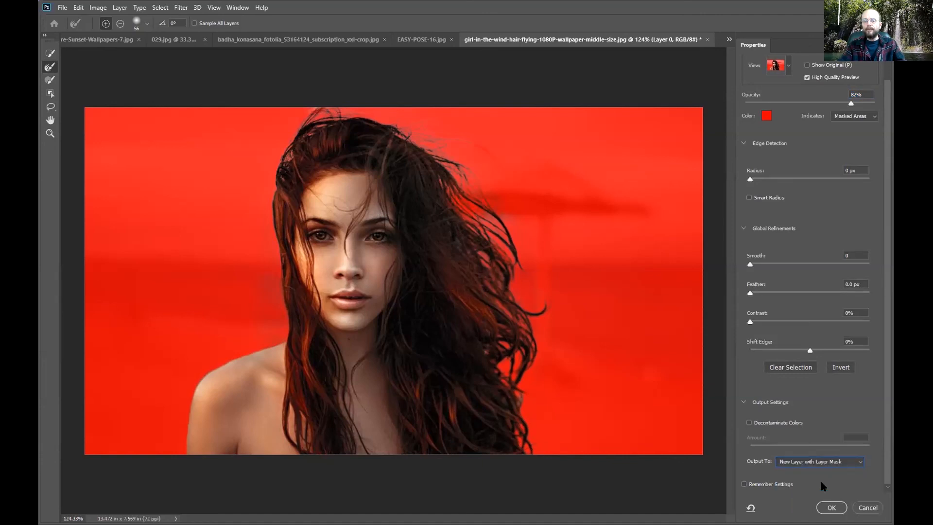
{"action": "left_click", "coordinate": [831, 507]}
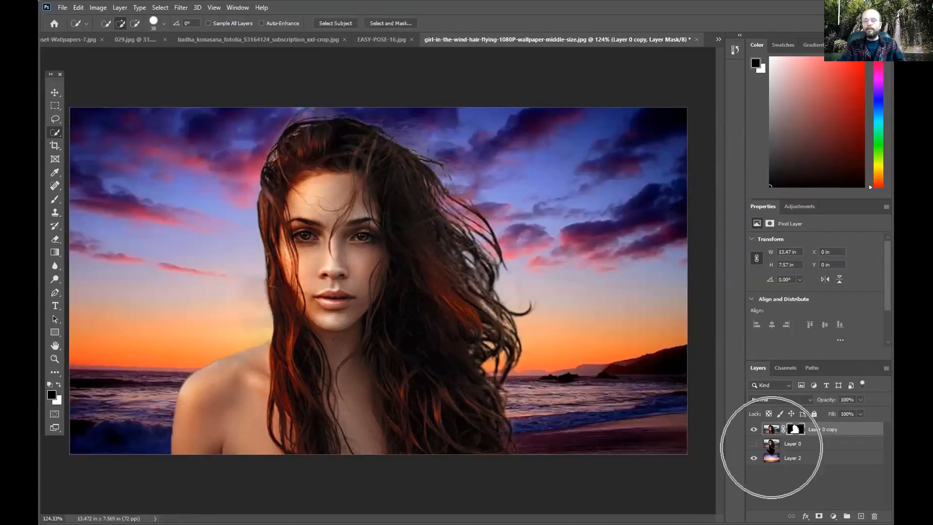
Step: Target the layer mask of Layer 0 copy and prepare a white Brush, 59 px in size with 84% hardness
{"action": "left_click", "coordinate": [797, 431]}
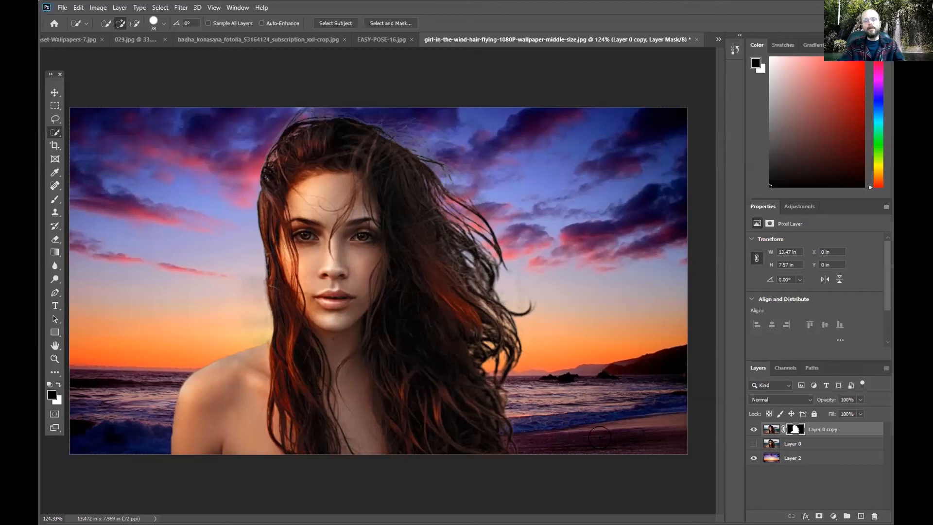
{"action": "left_click", "coordinate": [796, 430]}
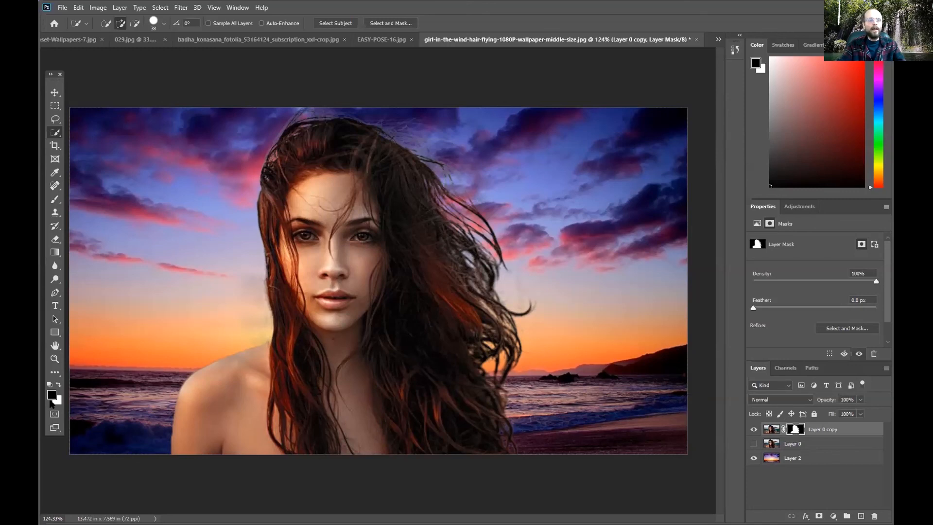
{"action": "left_click", "coordinate": [59, 385]}
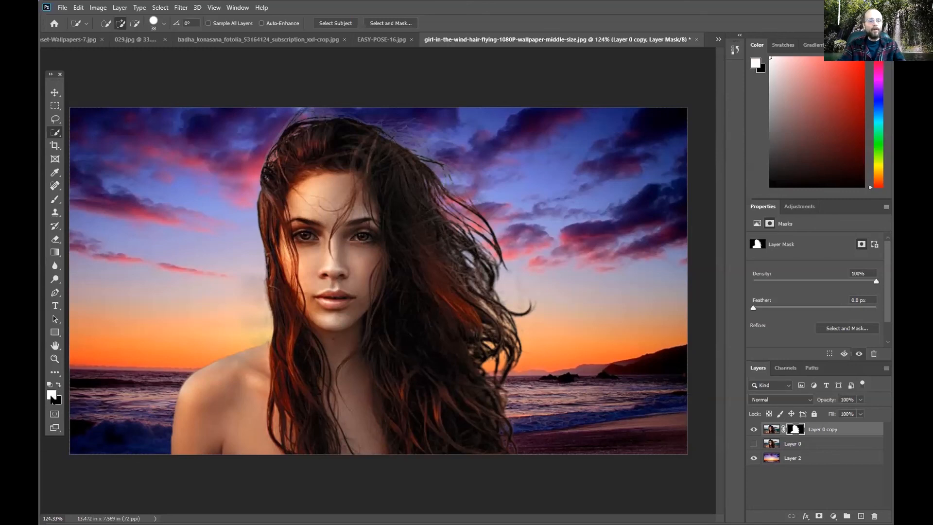
{"action": "left_click", "coordinate": [55, 200]}
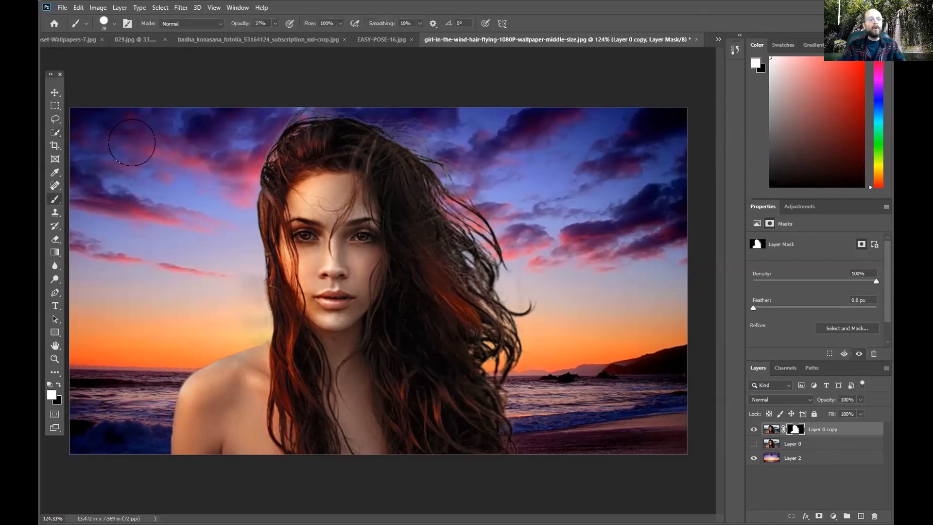
{"action": "left_click", "coordinate": [113, 25]}
{"action": "left_click_drag", "start_coordinate": [122, 58], "coordinate": [152, 80]}
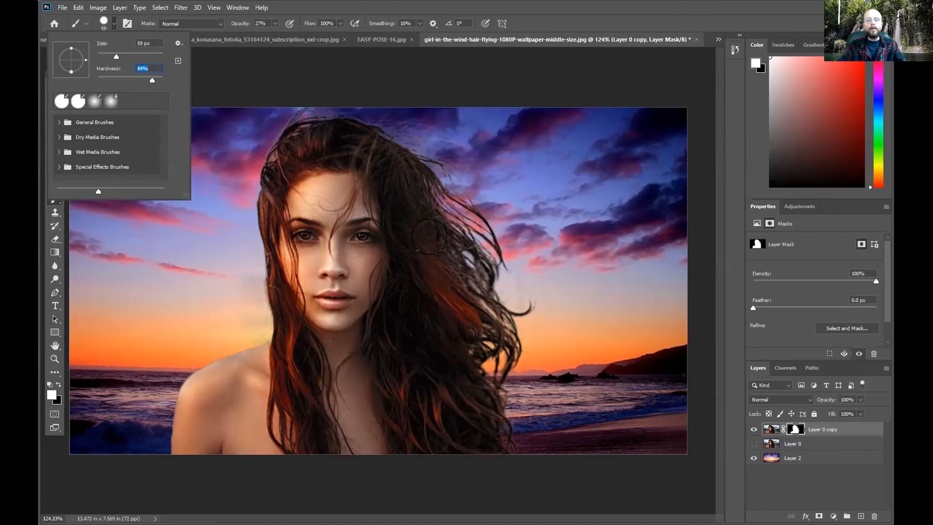
Step: Raise the brush opacity to 100% and paint white on the mask over the inner part of the woman's flying hair
{"action": "left_click", "coordinate": [429, 237]}
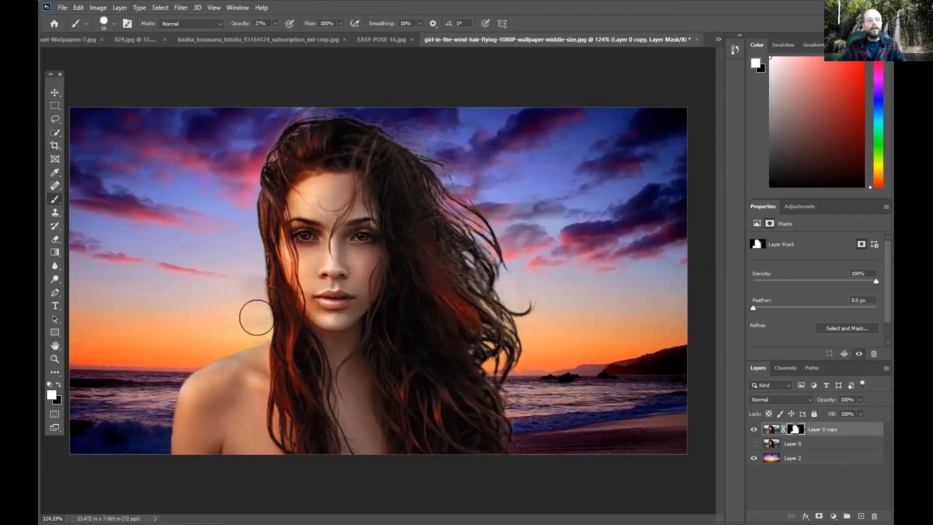
{"action": "left_click", "coordinate": [275, 24]}
{"action": "left_click_drag", "start_coordinate": [273, 35], "coordinate": [331, 37]}
{"action": "left_click", "coordinate": [425, 225]}
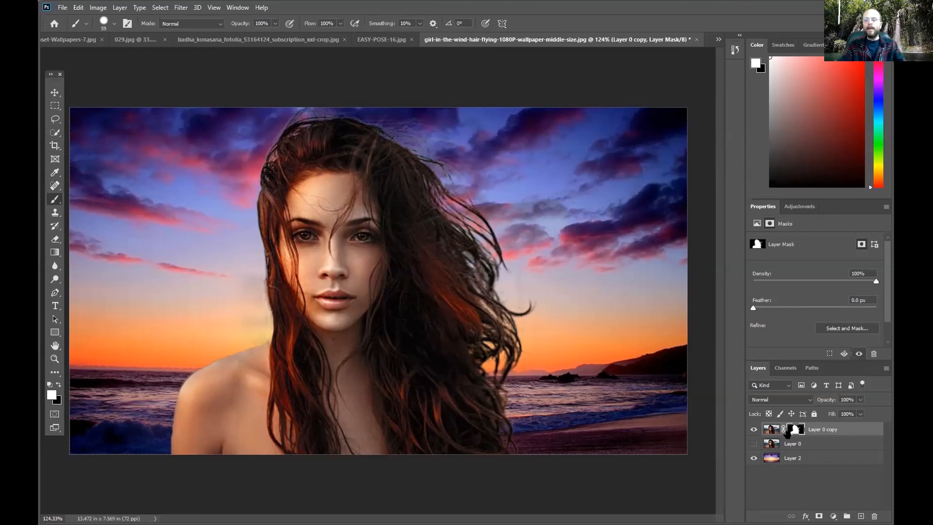
Step: With the sunset layer temporarily hidden, paint white on the mask over the woman's crown and forehead hairline, using a larger, softer brush to finish
{"action": "left_click", "coordinate": [753, 458]}
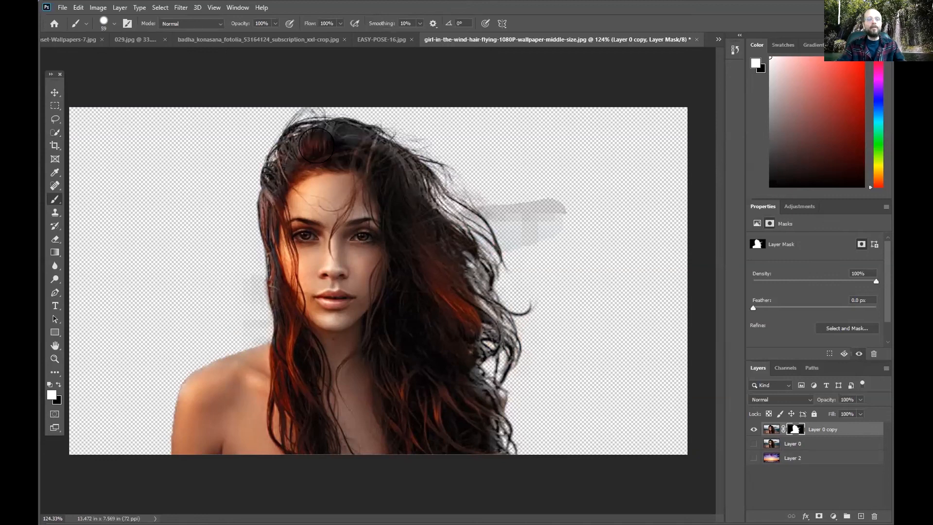
{"action": "mouse_move", "coordinate": [325, 151]}
{"action": "left_mouse_down"}
{"action": "mouse_move", "coordinate": [336, 137]}
{"action": "mouse_move", "coordinate": [362, 138]}
{"action": "mouse_move", "coordinate": [379, 164]}
{"action": "left_mouse_up"}
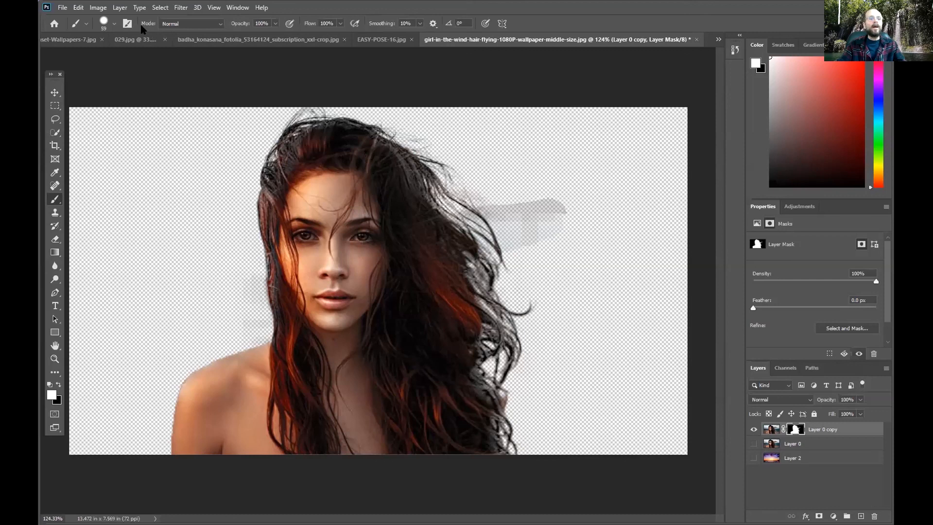
{"action": "left_click", "coordinate": [112, 24]}
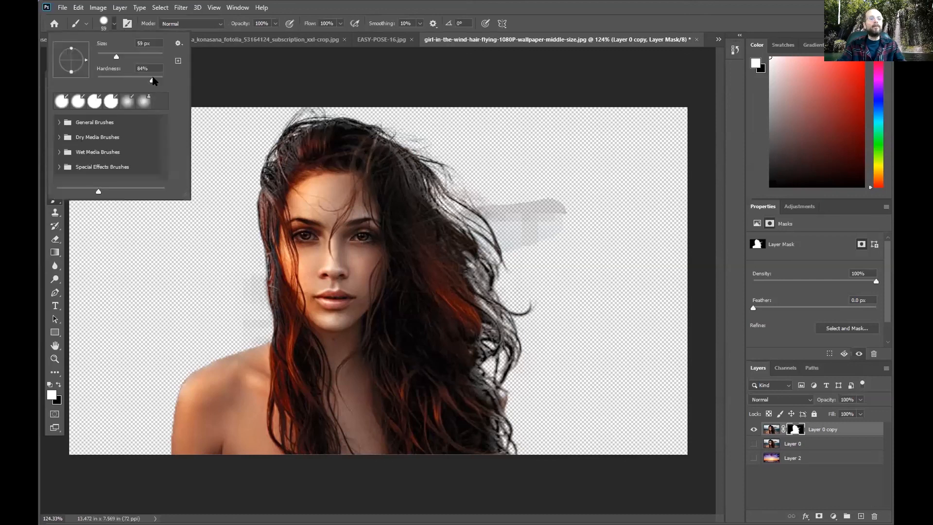
{"action": "left_click_drag", "start_coordinate": [116, 57], "coordinate": [136, 57]}
{"action": "left_click", "coordinate": [302, 170]}
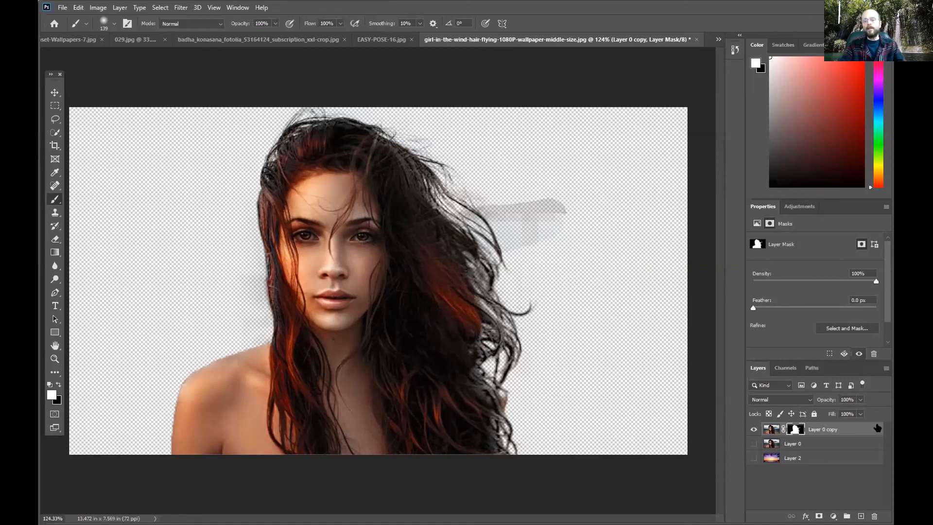
{"action": "left_click", "coordinate": [754, 457]}
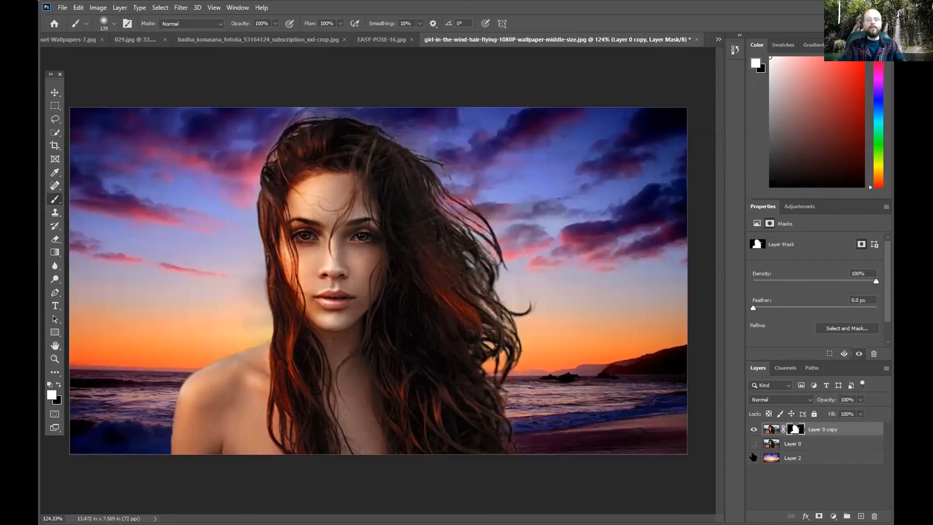